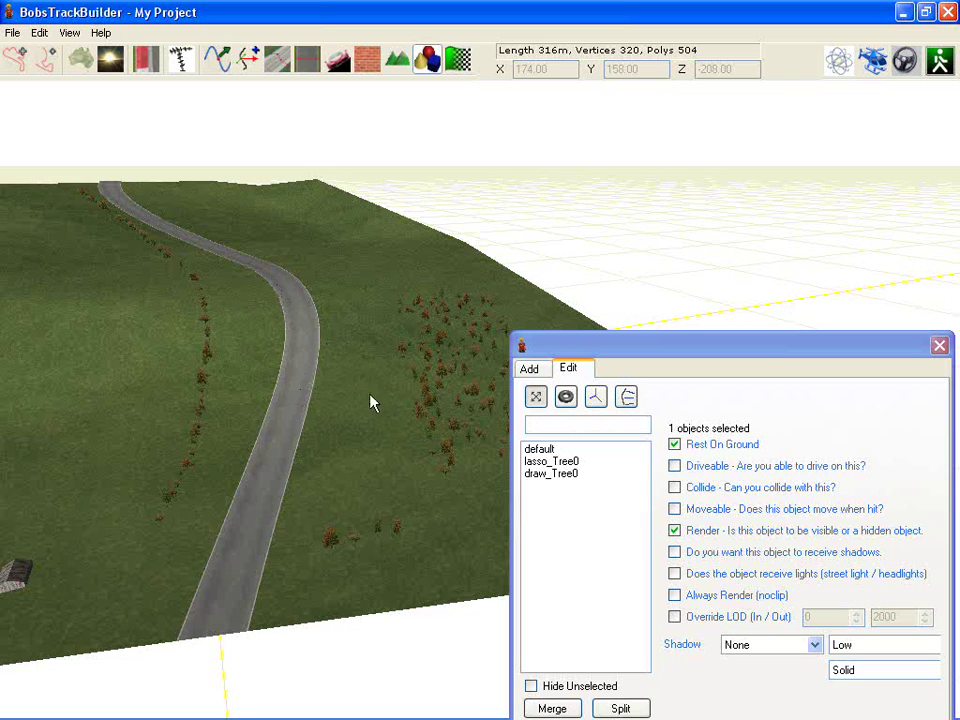
Step: Examine the default, lasso_Tree0 and draw_Tree0 object groups against the objects placed in the scene
click(716, 357)
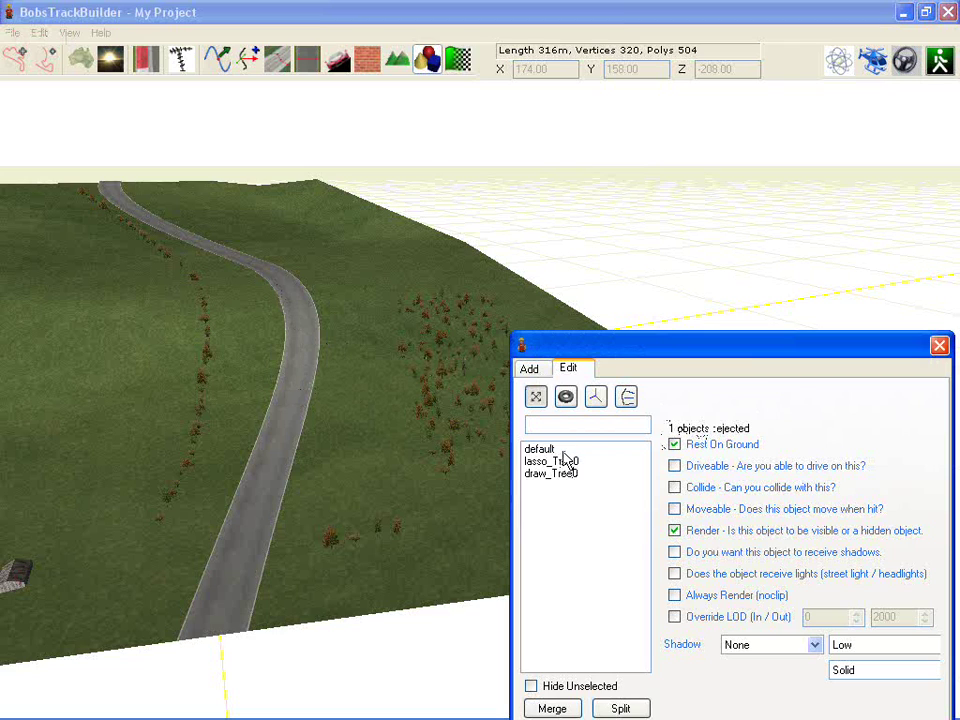
click(568, 462)
click(566, 474)
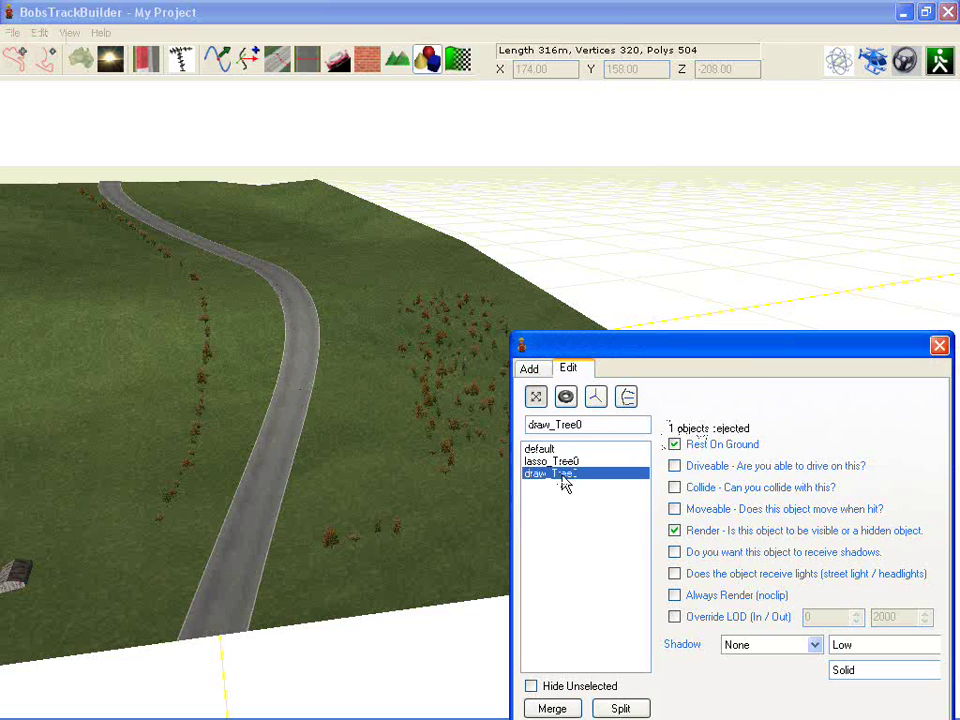
click(558, 461)
click(487, 406)
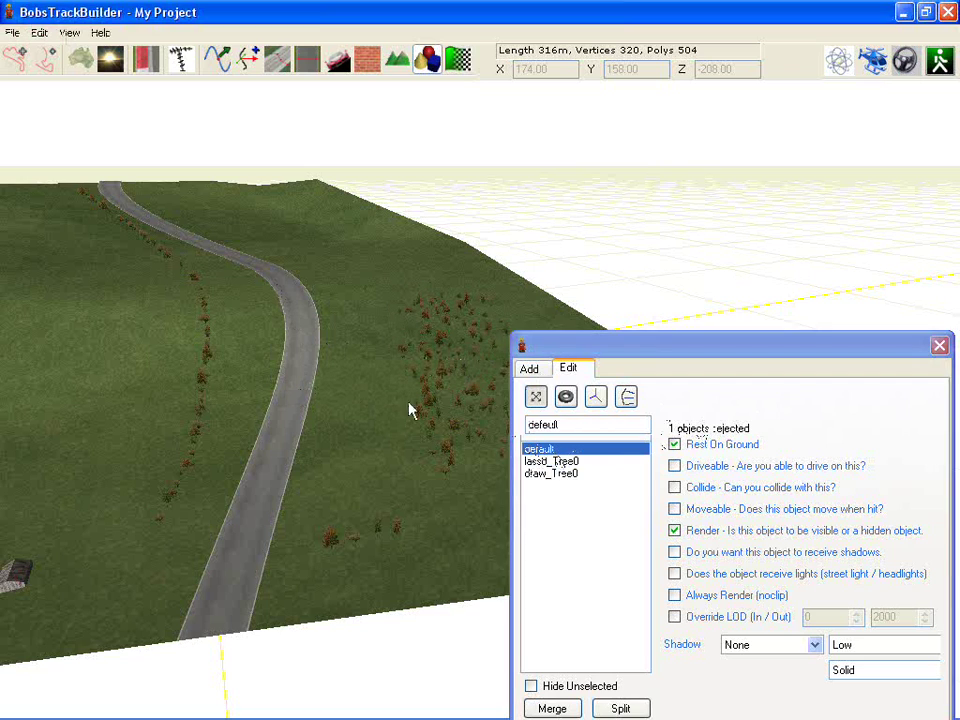
click(551, 510)
click(255, 405)
click(548, 452)
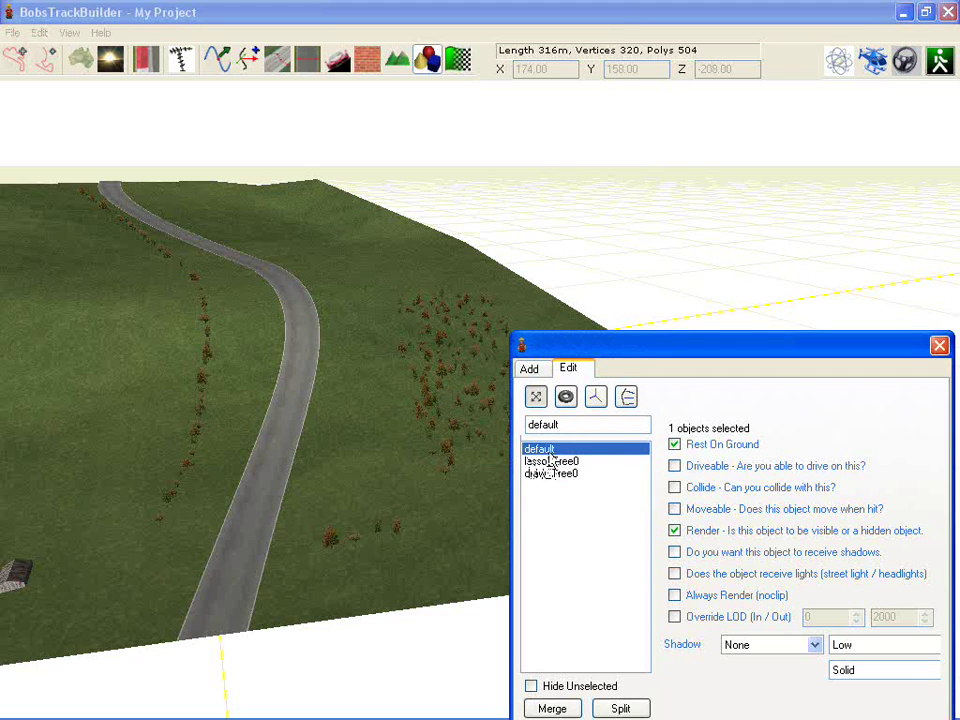
click(355, 543)
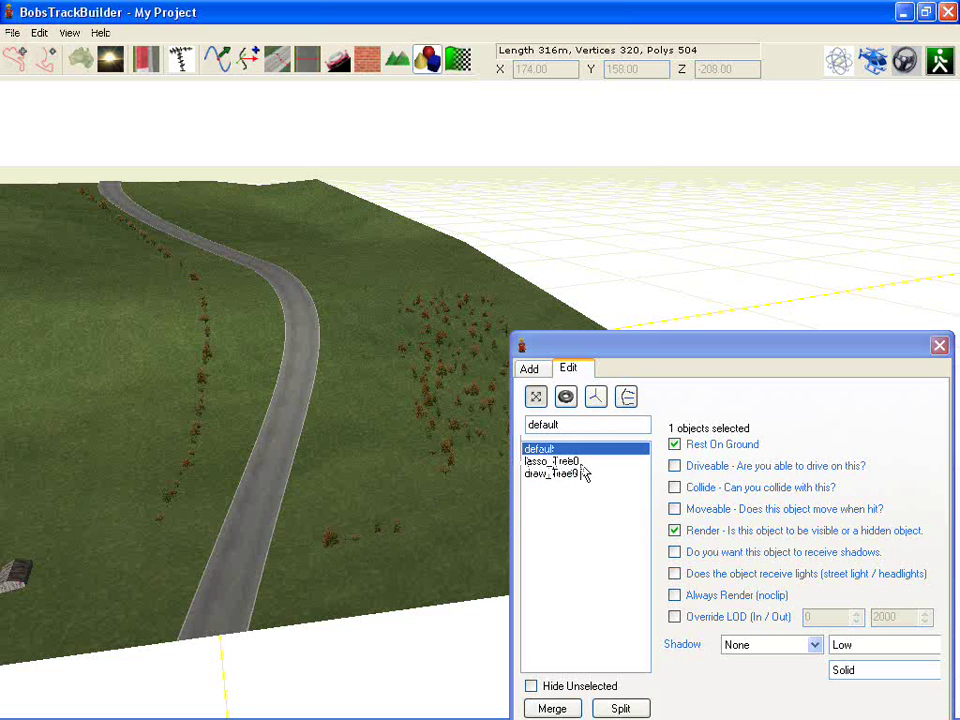
Step: Draw a freehand line of trees beside the road bend with a separation of 3.00
click(529, 368)
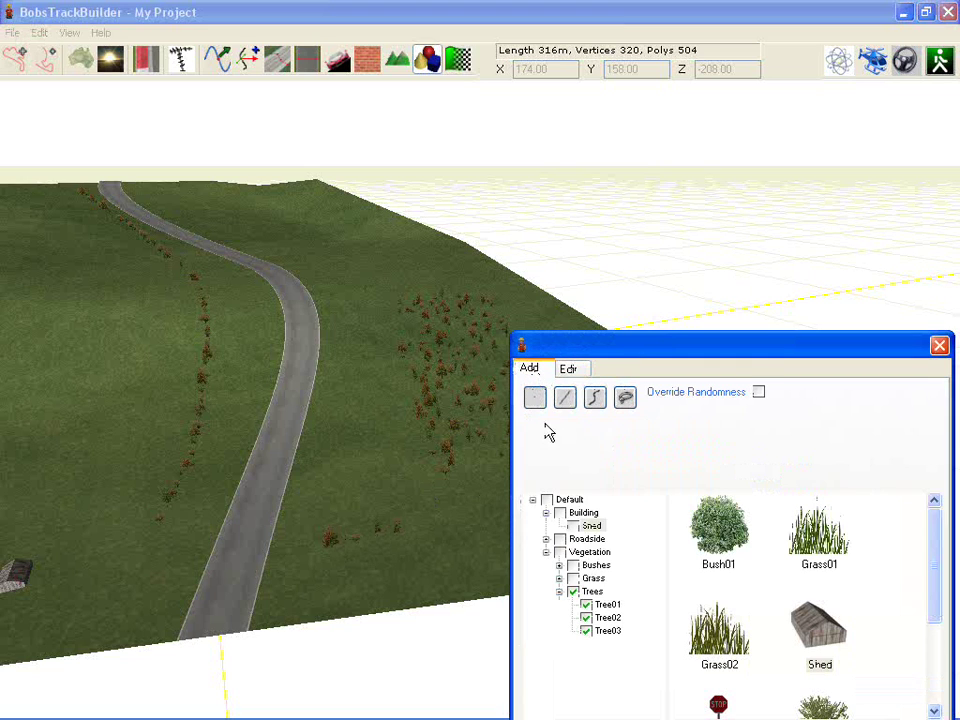
click(595, 397)
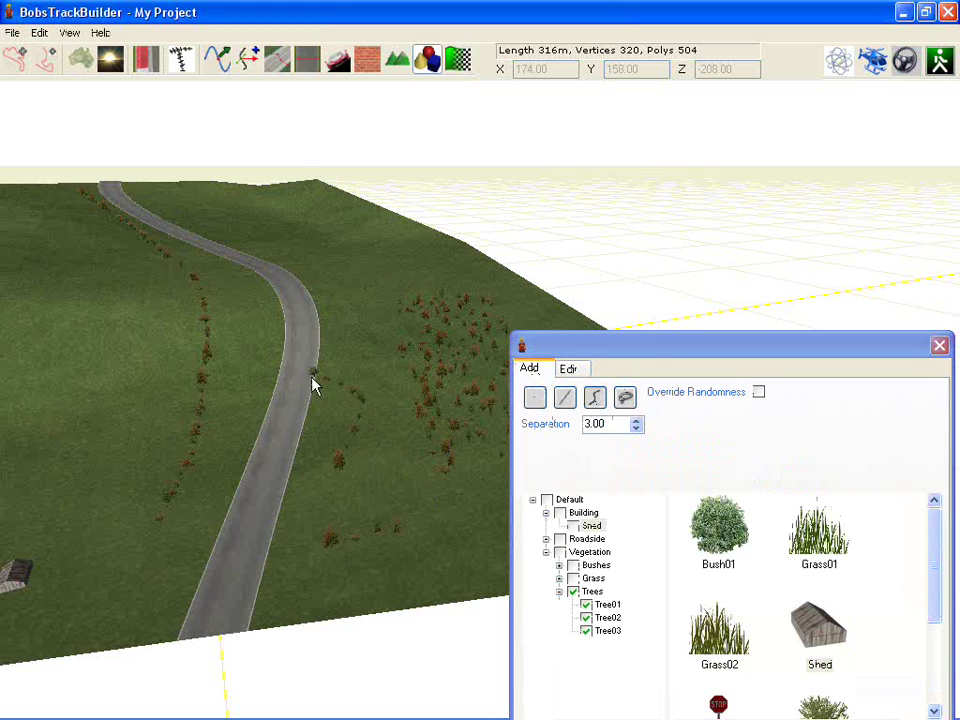
click(566, 369)
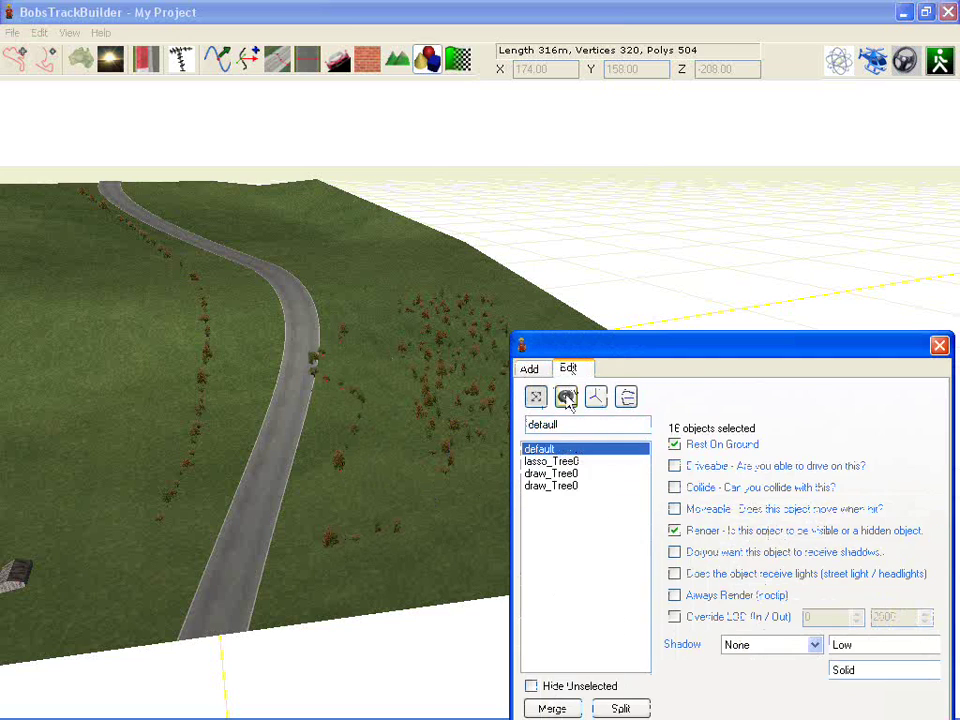
Step: Hide everything except the newly drawn draw_Tree0 group and delete all of its trees
click(562, 486)
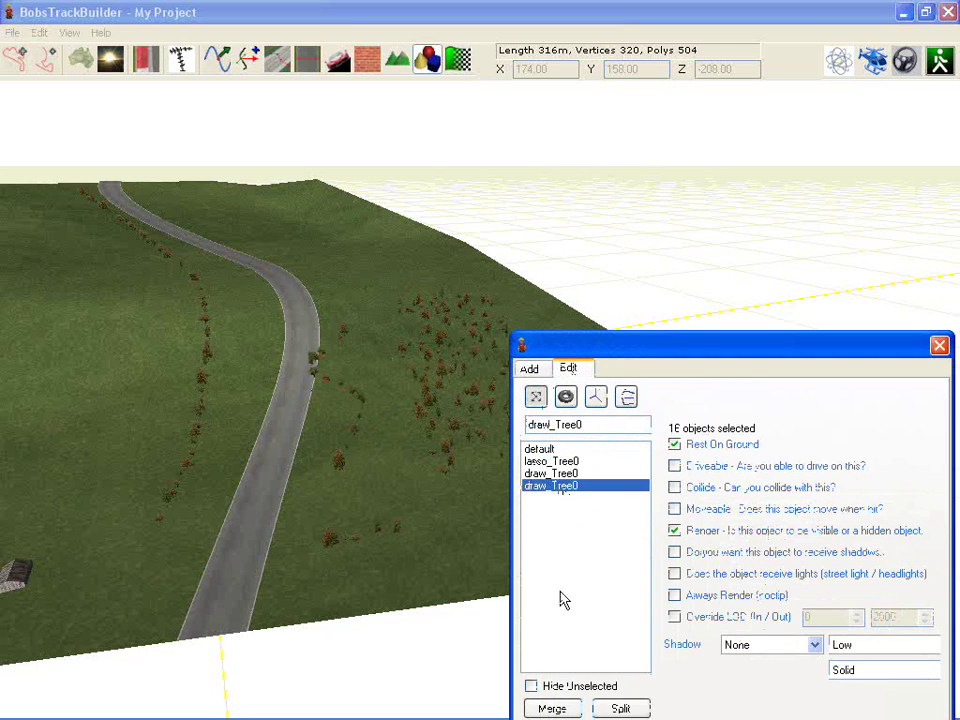
click(548, 688)
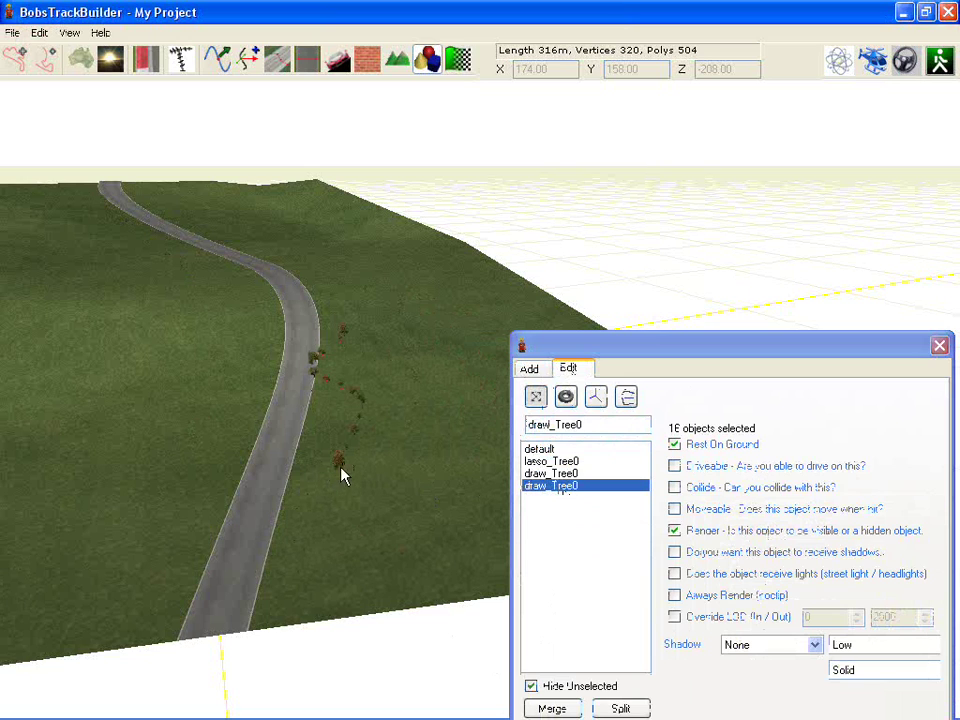
click(39, 32)
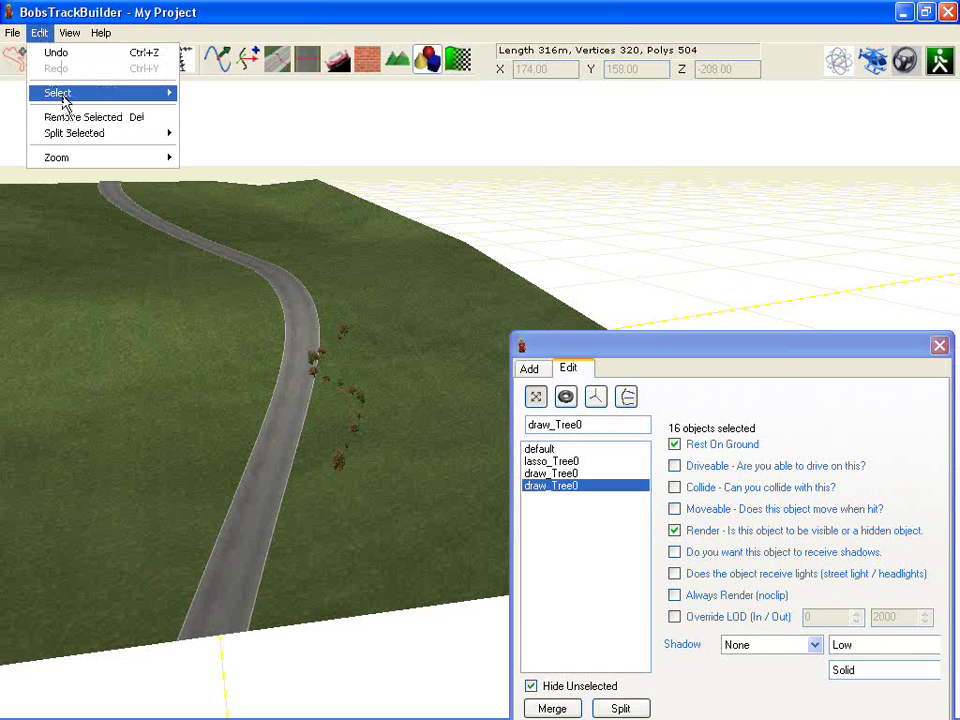
mouse_move(63, 93)
click(200, 92)
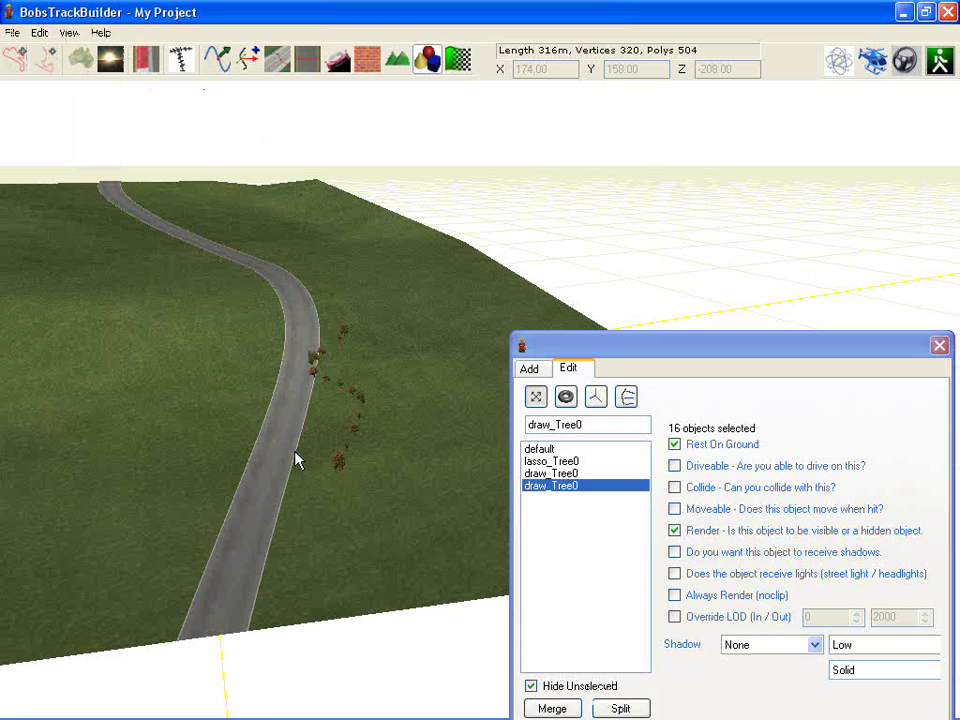
key(Delete)
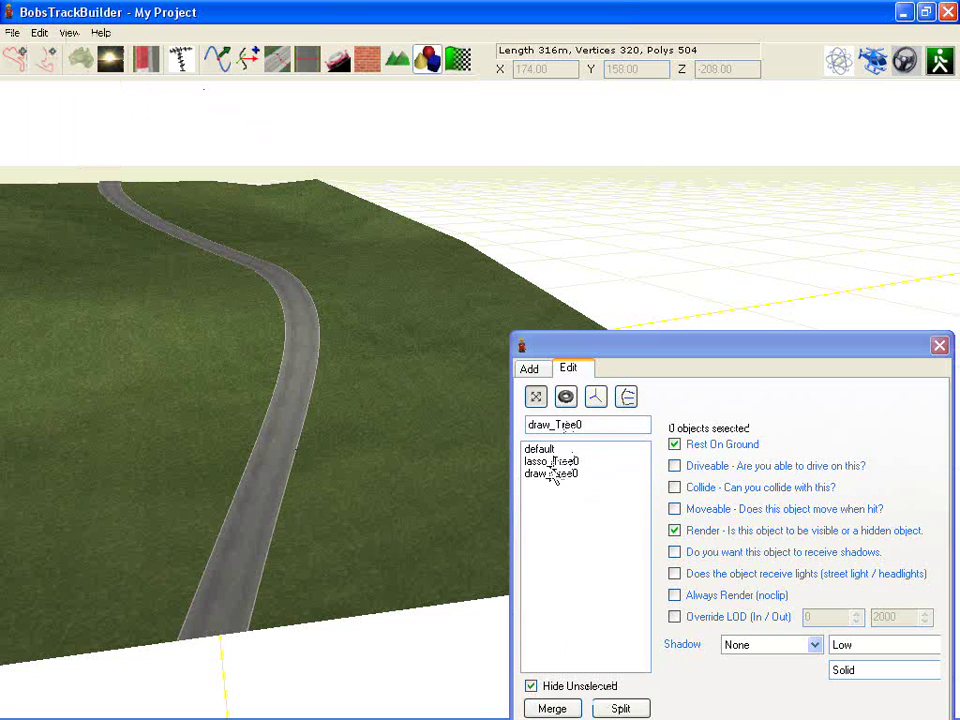
Step: Show the object groups one at a time, and all three of default, lasso_Tree0 and draw_Tree0 together
click(553, 461)
click(552, 474)
click(552, 451)
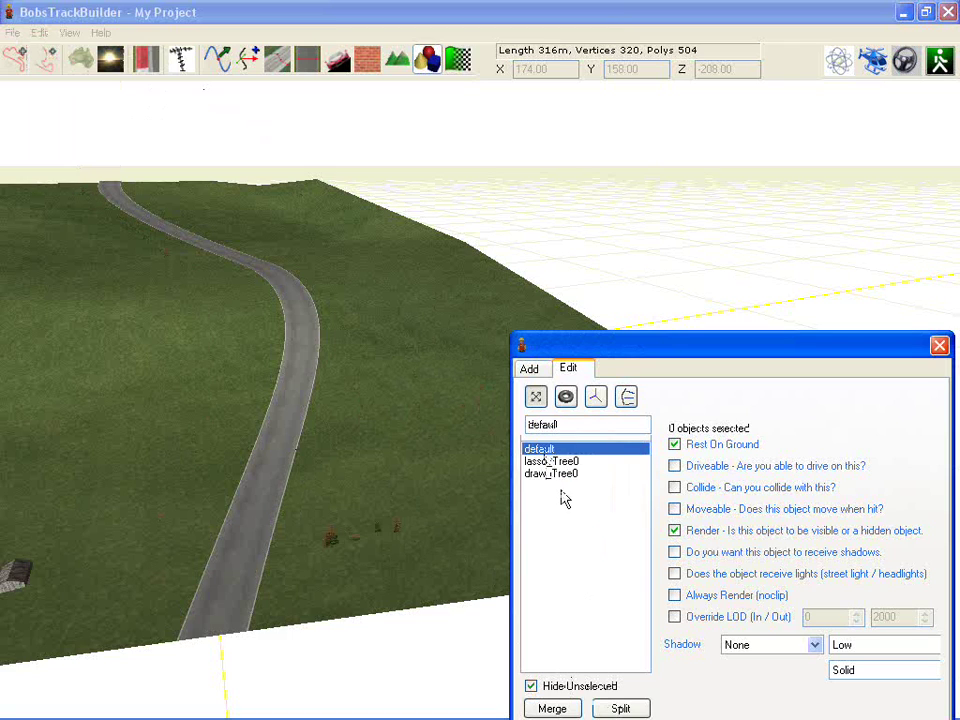
ctrl+click(558, 462)
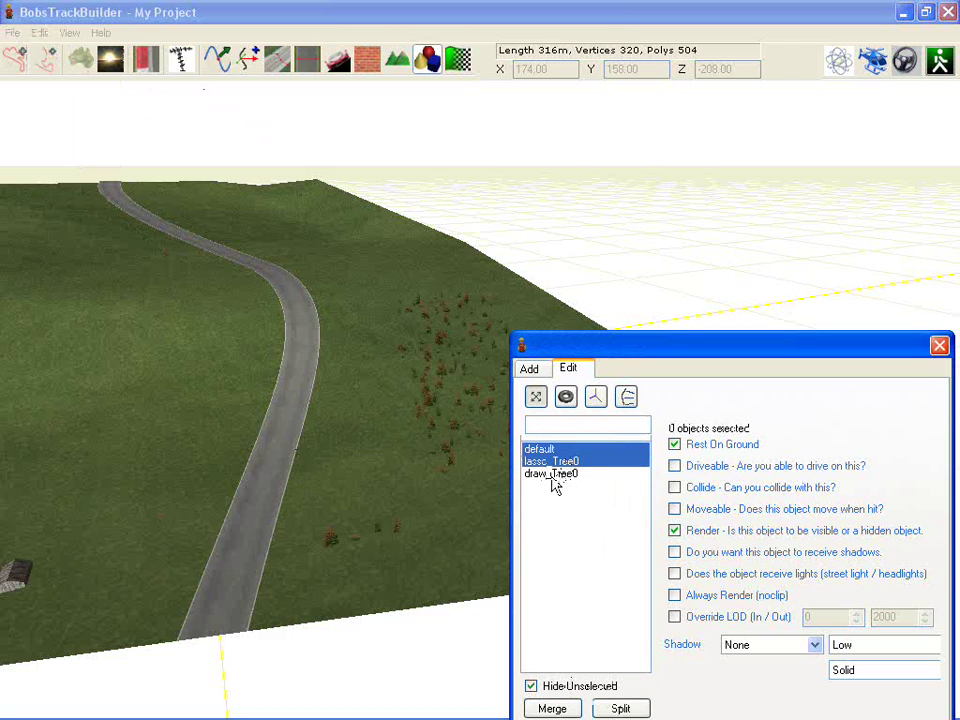
ctrl+click(553, 476)
click(555, 452)
shift+click(558, 476)
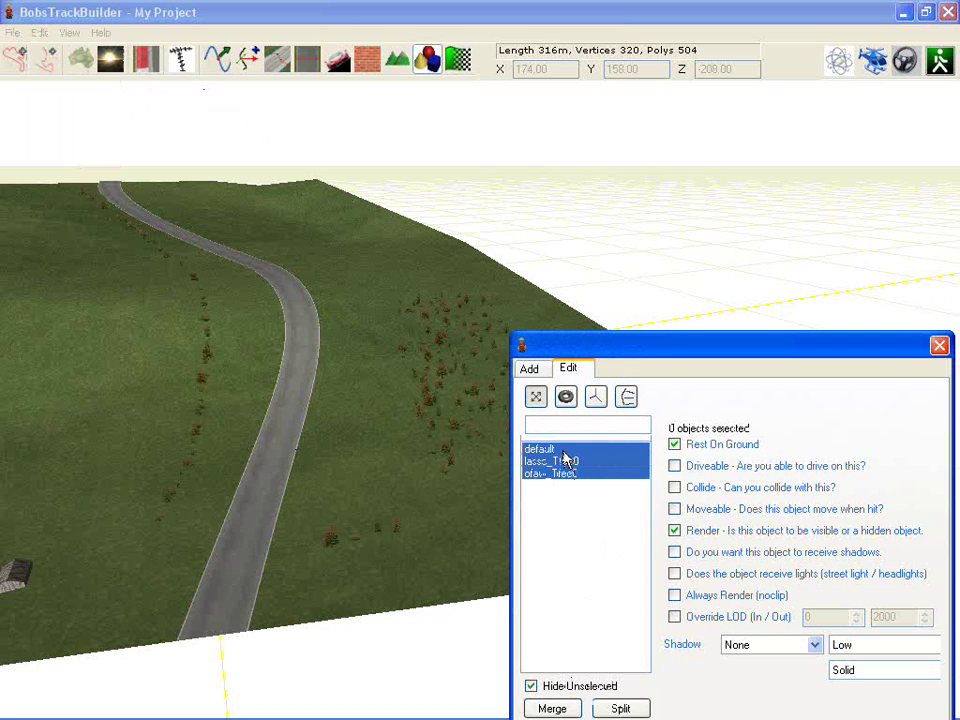
Step: View the lasso_Tree0 group and the draw_Tree0 group each in isolation
click(545, 450)
click(560, 462)
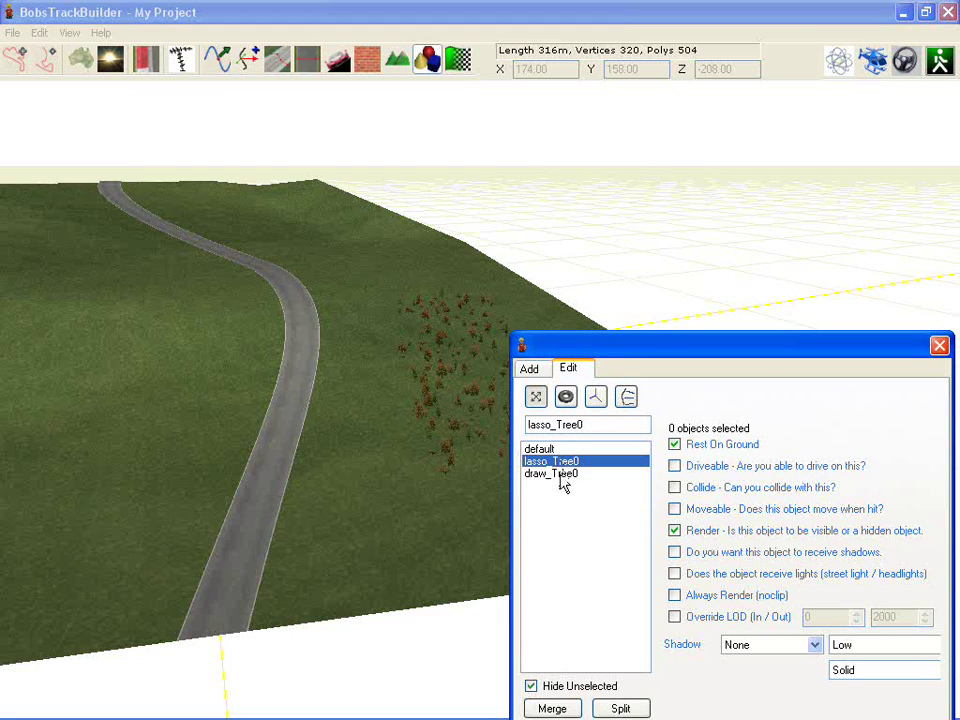
click(561, 476)
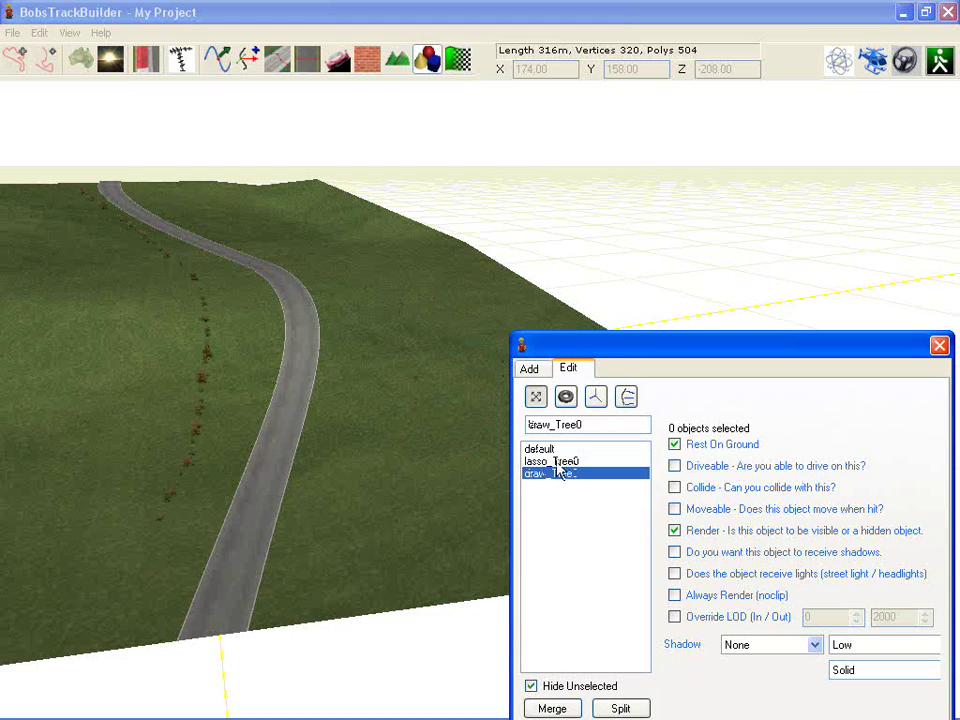
Step: Isolate the default group and move its bush and individual trees to new spots on the grass near the road
click(545, 450)
mouse_move(459, 483)
right_down()
mouse_move(425, 508)
mouse_move(410, 489)
mouse_move(398, 428)
mouse_move(303, 464)
right_up()
scroll(430, 506, up, 6)
click(156, 523)
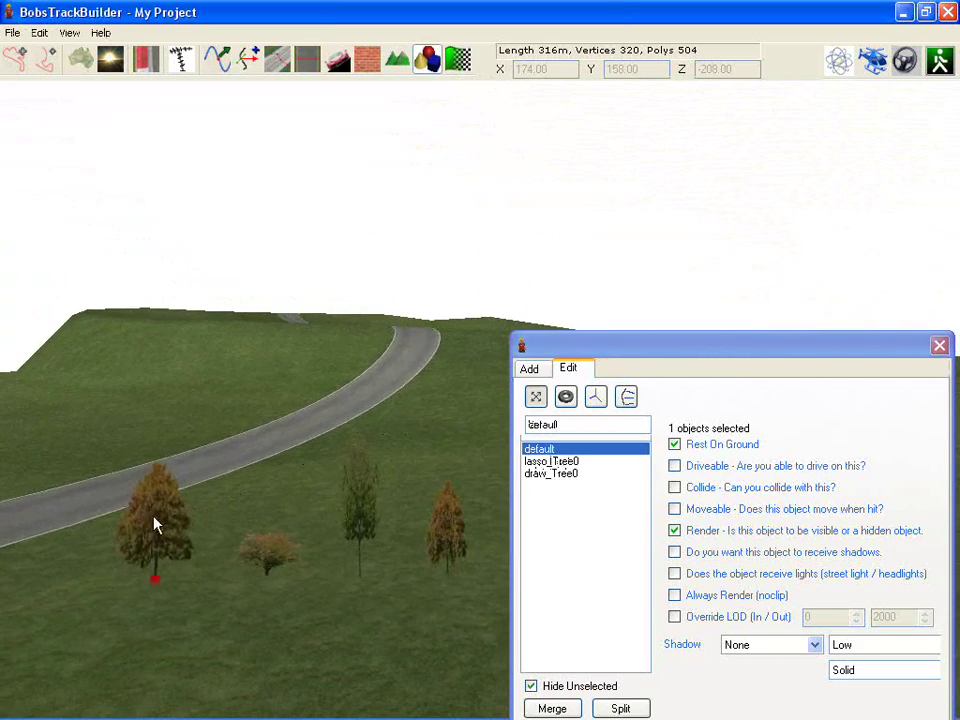
drag(200, 550, 252, 500)
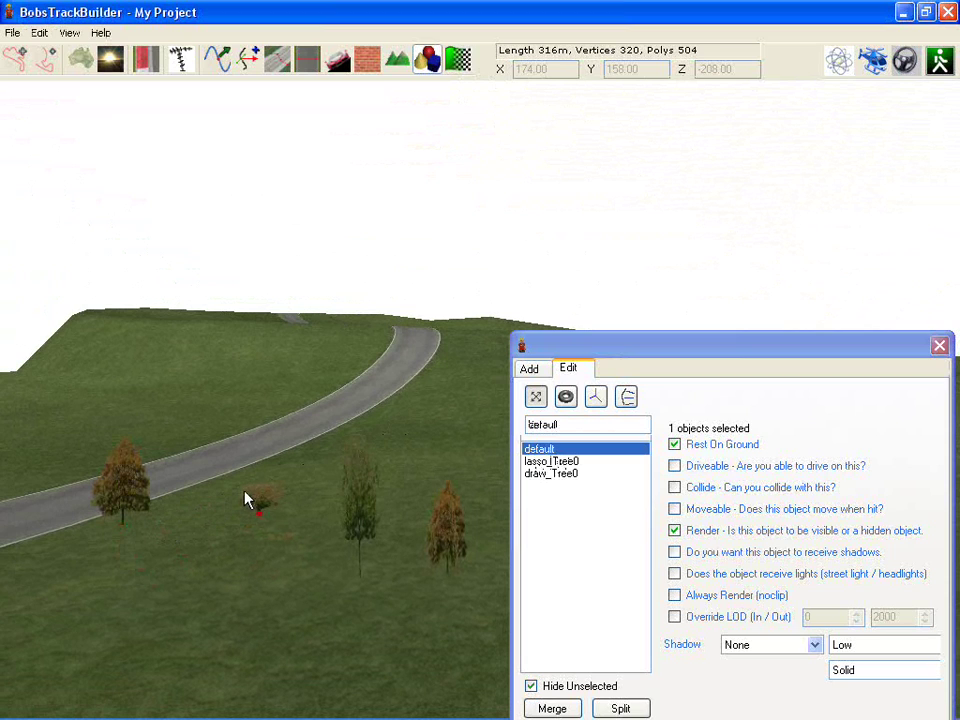
click(364, 531)
drag(364, 531, 337, 562)
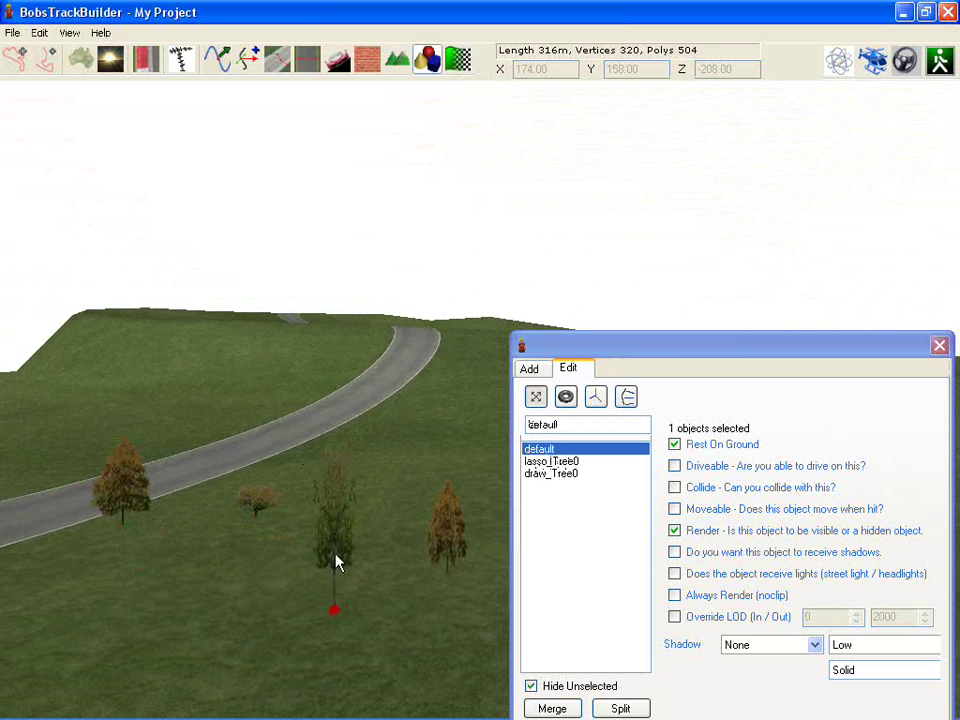
drag(448, 513, 456, 490)
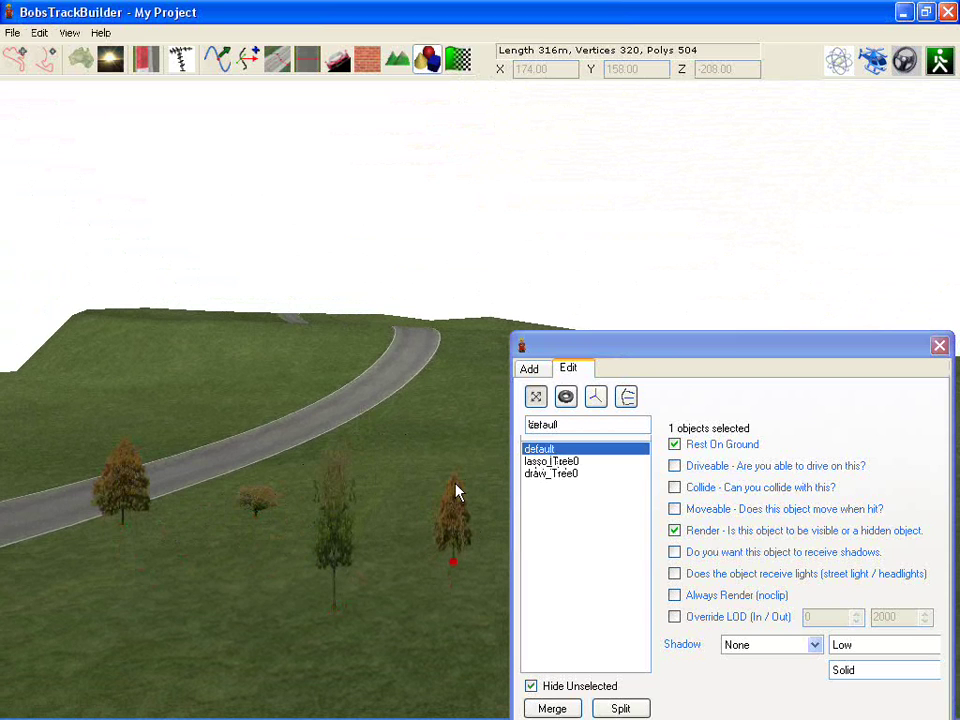
Step: Move the large orange tree farther away from the road, briefly switching the wireframe display on and off
mouse_move(135, 514)
mouse_down()
mouse_move(139, 540)
mouse_move(114, 525)
mouse_move(103, 549)
mouse_move(167, 553)
mouse_up()
key(w)
key(w)
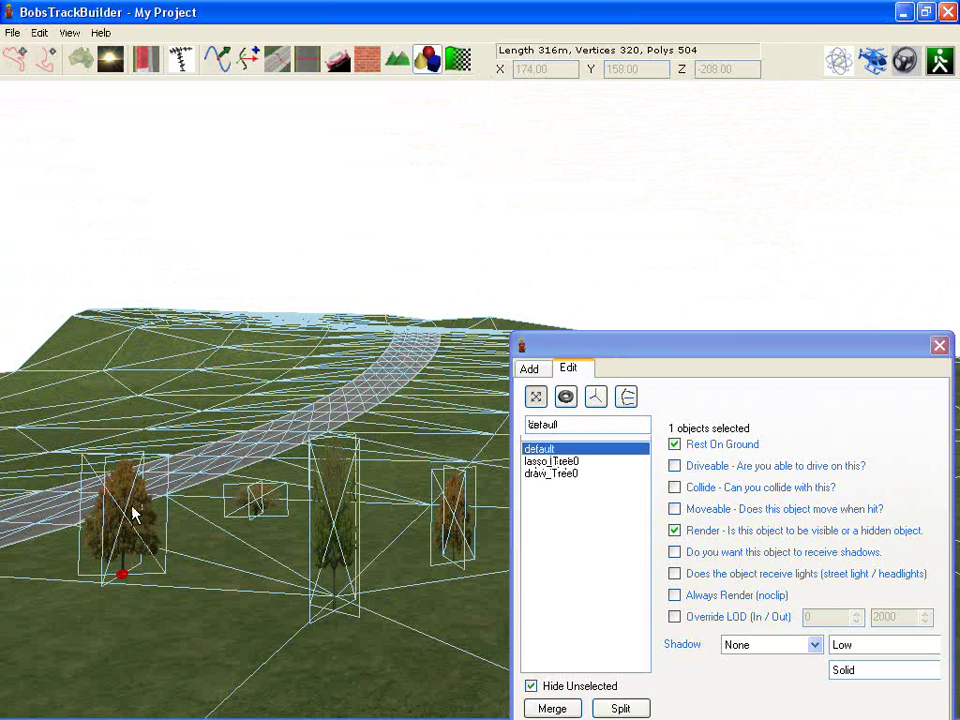
mouse_move(145, 466)
mouse_down()
mouse_move(154, 498)
mouse_move(176, 506)
mouse_move(154, 536)
mouse_move(160, 520)
mouse_move(176, 551)
mouse_move(150, 543)
mouse_move(178, 553)
mouse_move(171, 521)
mouse_move(103, 570)
mouse_move(111, 561)
mouse_move(47, 525)
mouse_move(71, 536)
mouse_move(127, 528)
mouse_up()
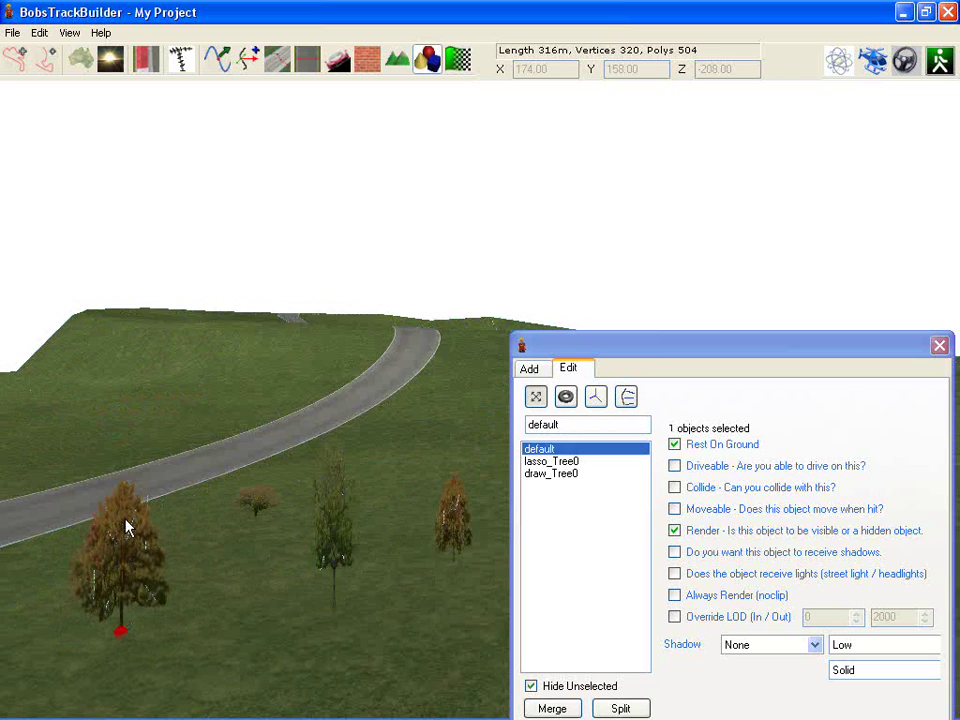
Step: Rotate the wooden shed with the rotation gizmo
scroll(127, 528, down, 3)
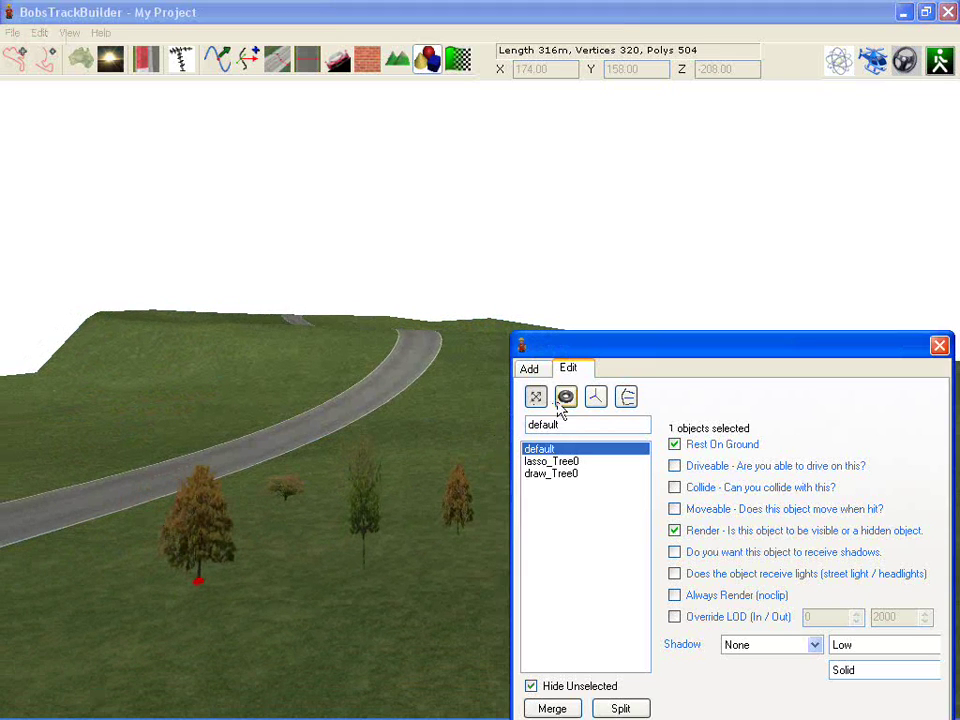
right_drag(112, 490, 56, 458)
middle_drag(56, 458, 292, 617)
right_drag(295, 626, 235, 607)
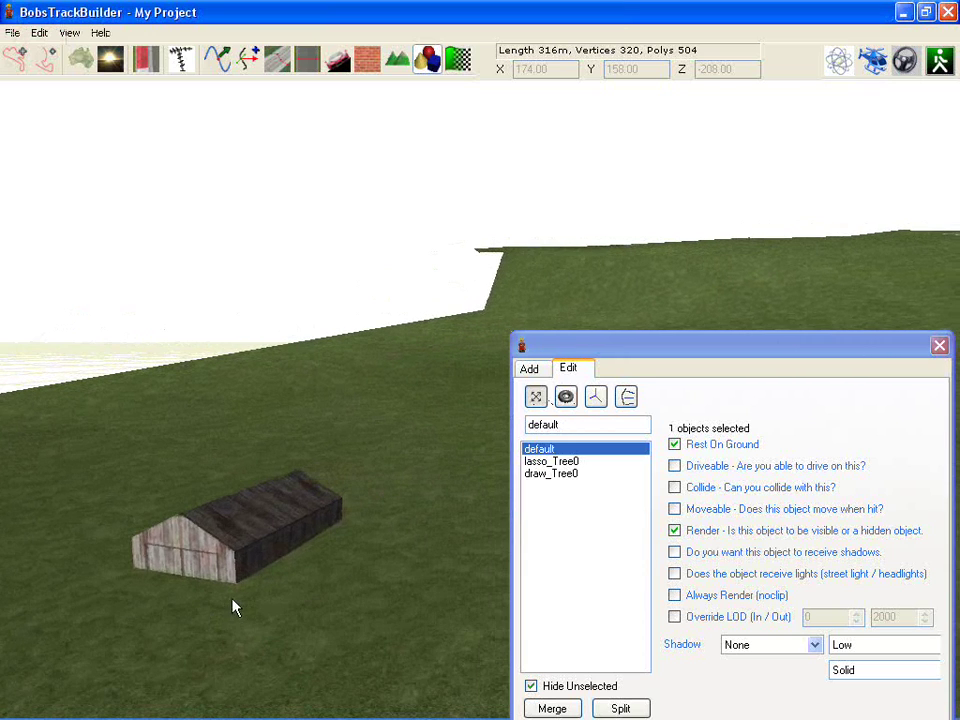
click(566, 396)
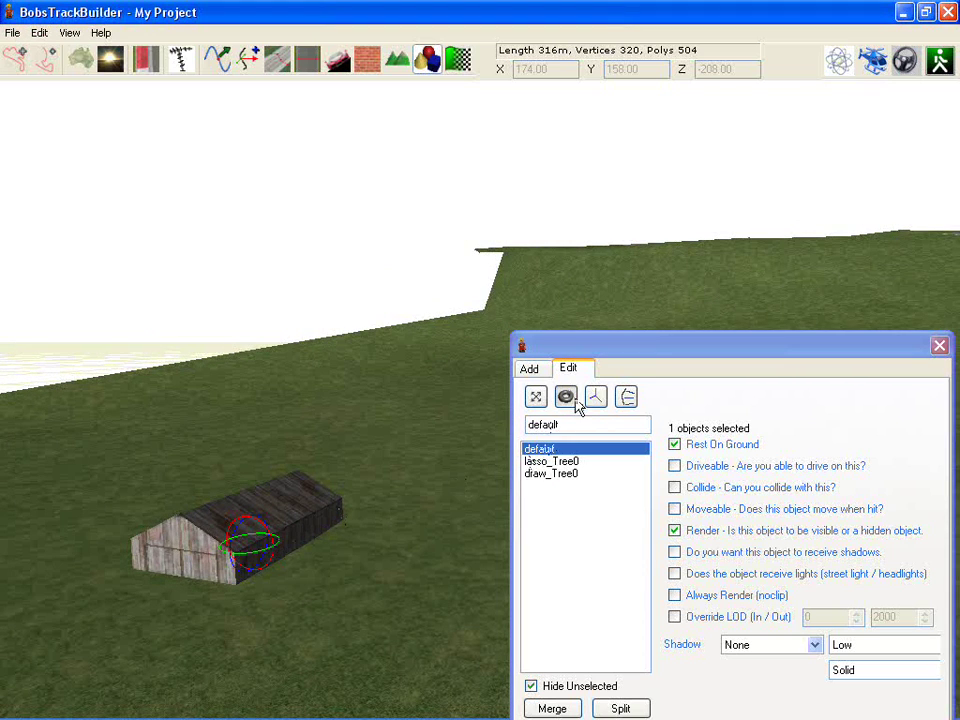
right_drag(302, 480, 283, 501)
scroll(283, 501, up, 6)
right_drag(220, 556, 202, 570)
middle_drag(202, 570, 115, 590)
right_drag(115, 597, 293, 465)
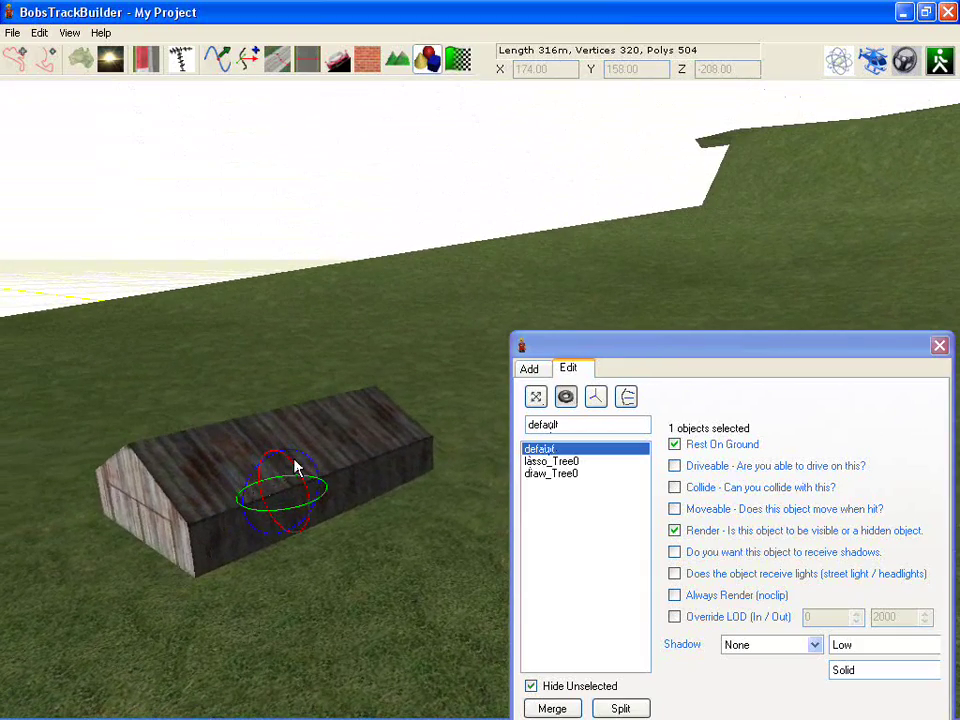
drag(293, 465, 329, 478)
Step: Select the bush and the three trees of the default group and rotate them together about the vertical axis
scroll(324, 487, down, 2)
right_drag(305, 473, 510, 455)
right_drag(115, 453, 285, 457)
right_drag(218, 453, 120, 488)
scroll(210, 453, down, 3)
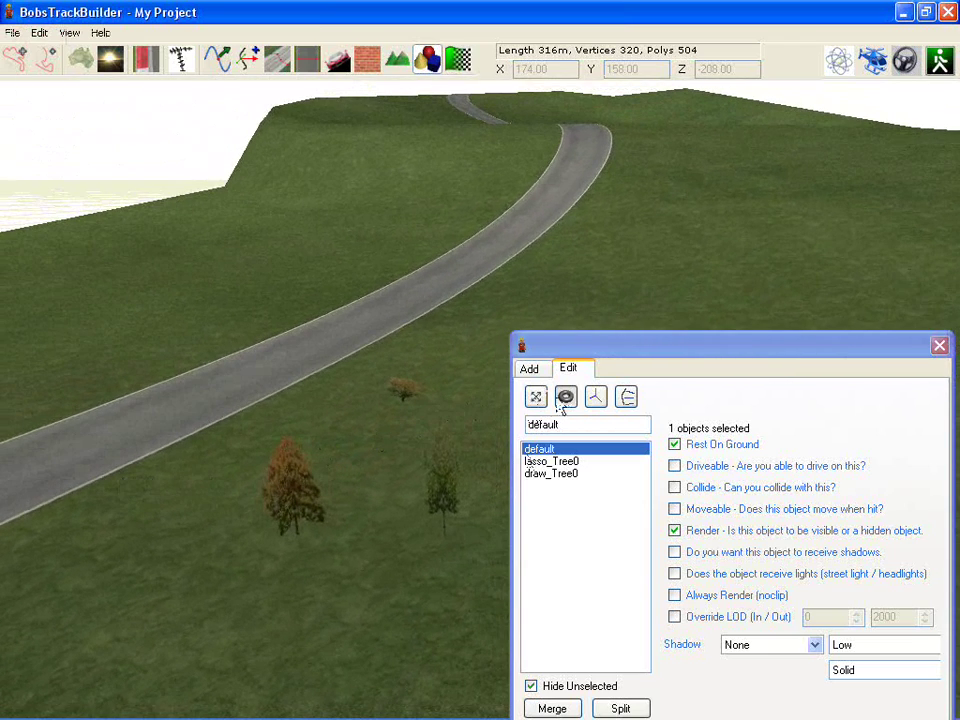
right_drag(424, 337, 432, 352)
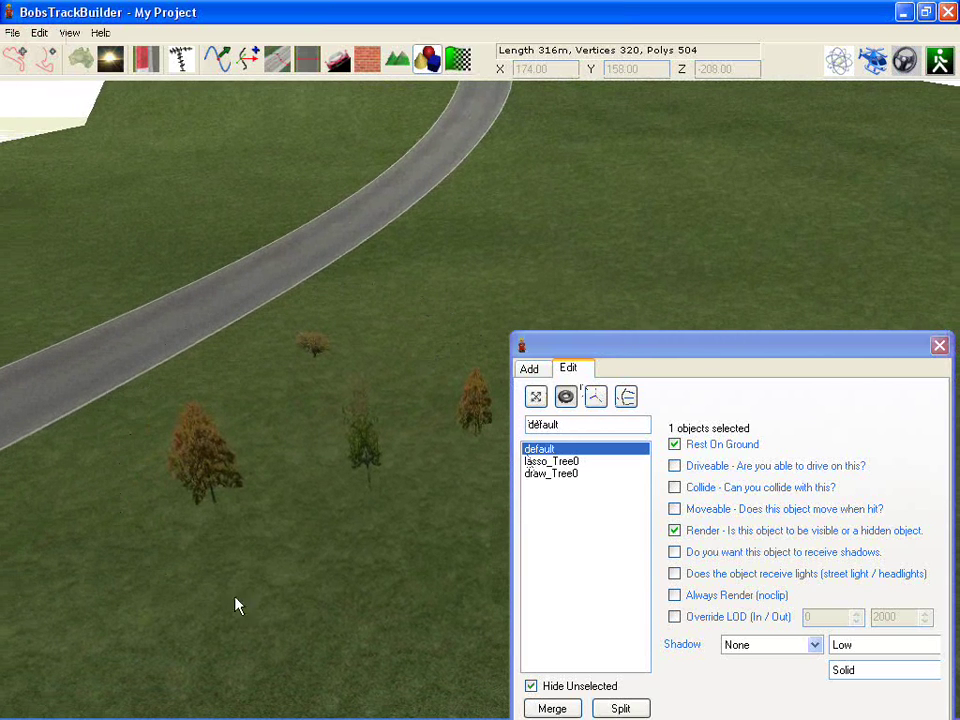
click(530, 450)
scroll(325, 461, up, 5)
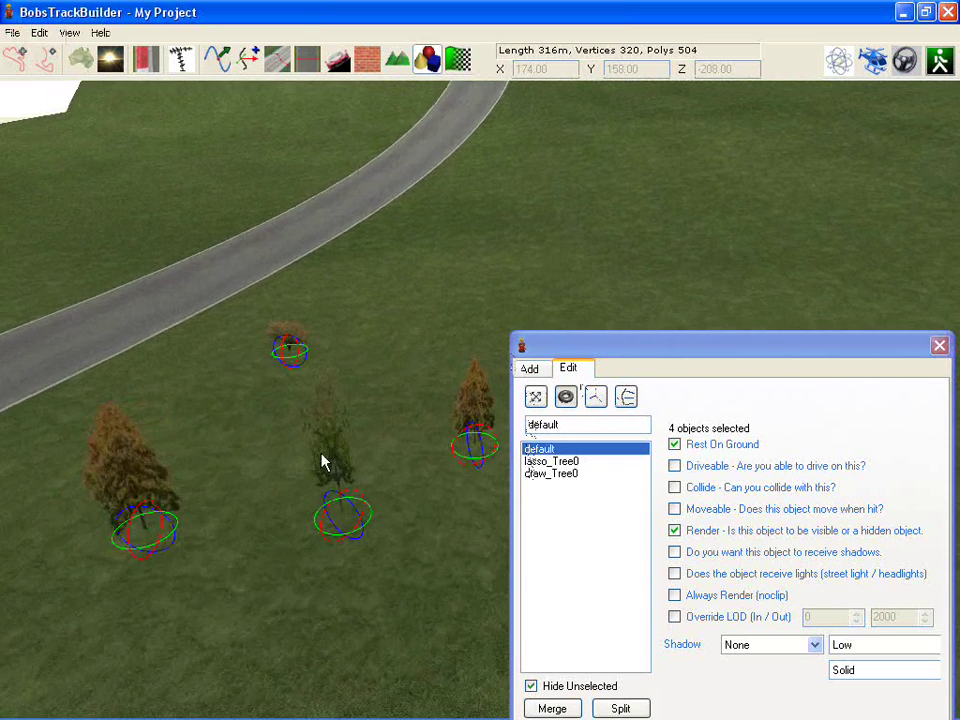
right_drag(319, 456, 370, 474)
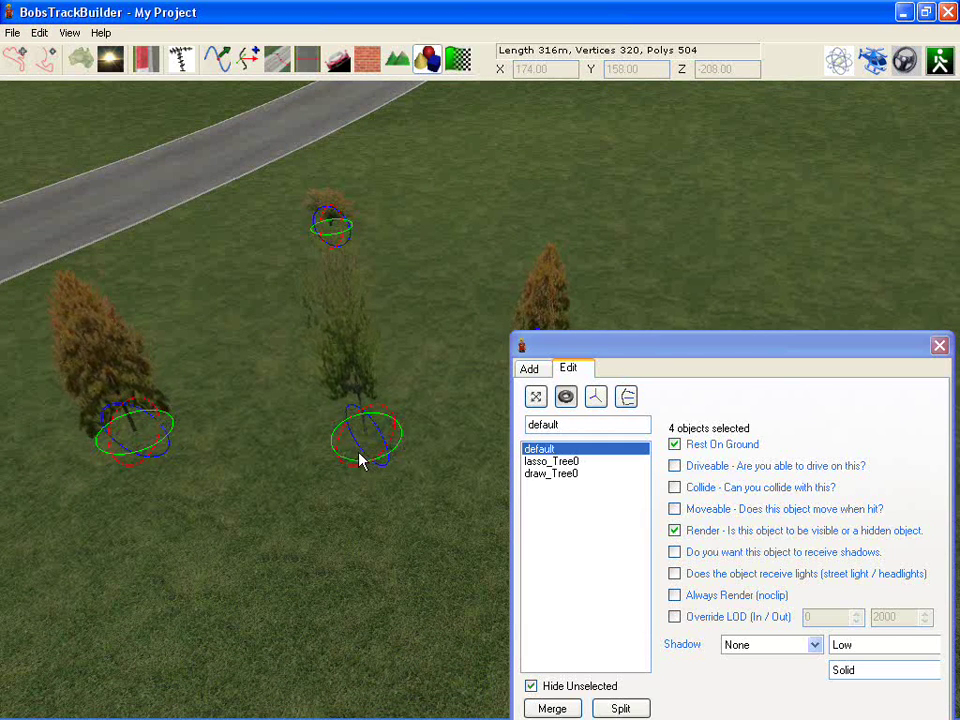
Step: Switch to the scale tool and resize the four selected plants together along their vertical axis
click(595, 397)
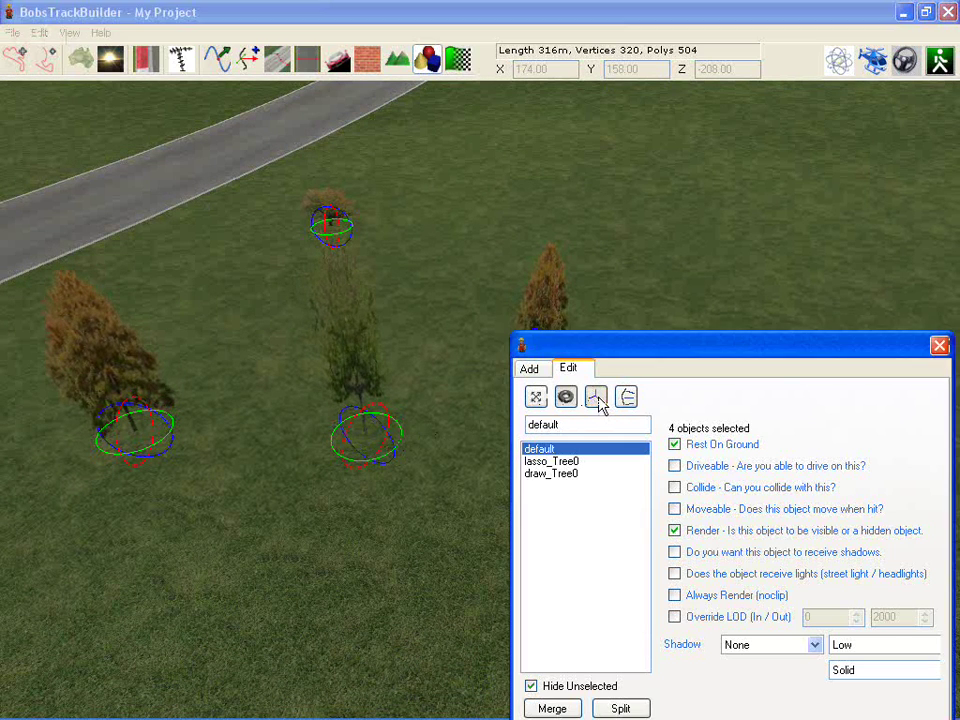
scroll(367, 397, up, 6)
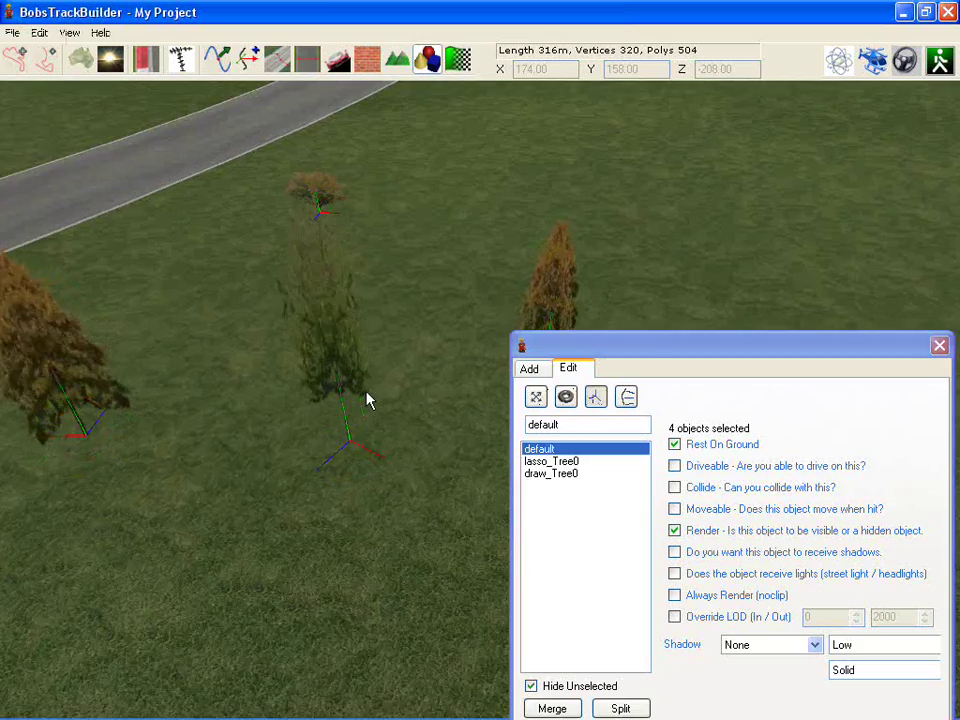
right_drag(343, 393, 297, 348)
mouse_move(386, 333)
mouse_down()
mouse_move(376, 310)
mouse_move(376, 352)
mouse_up()
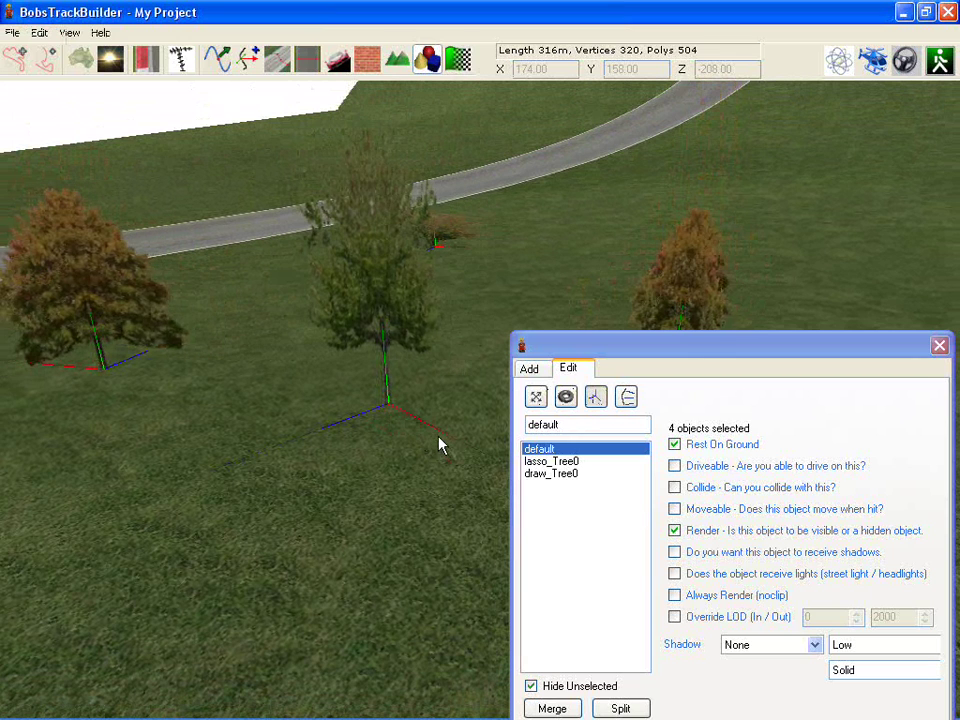
Step: Turn off Hide Unselected, select all objects on the track, and scale them together
scroll(380, 442, down, 5)
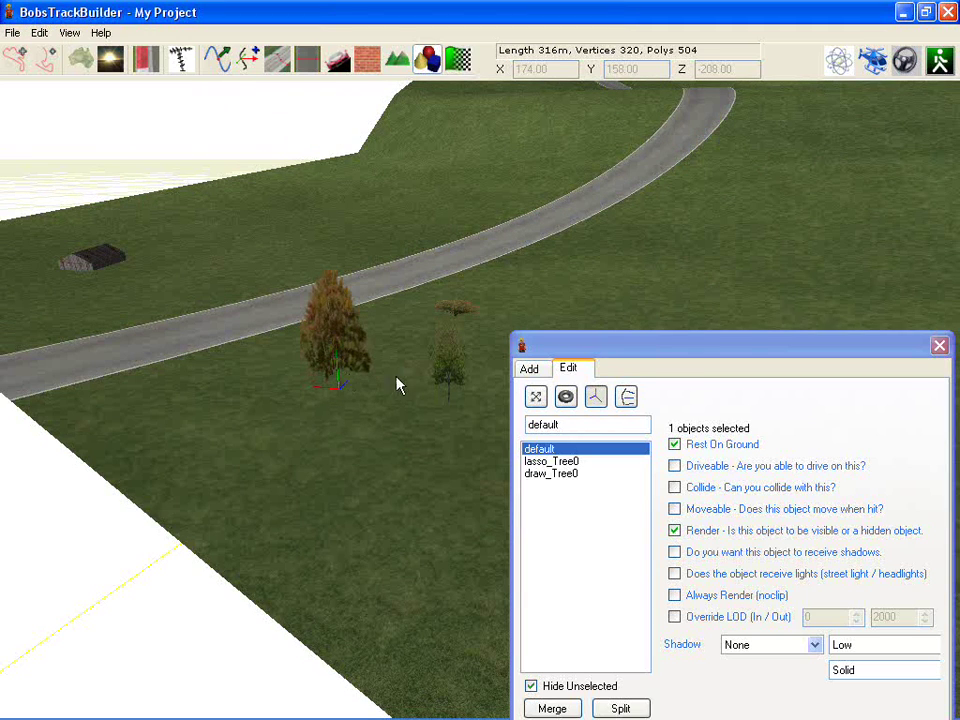
right_drag(429, 230, 553, 229)
click(533, 686)
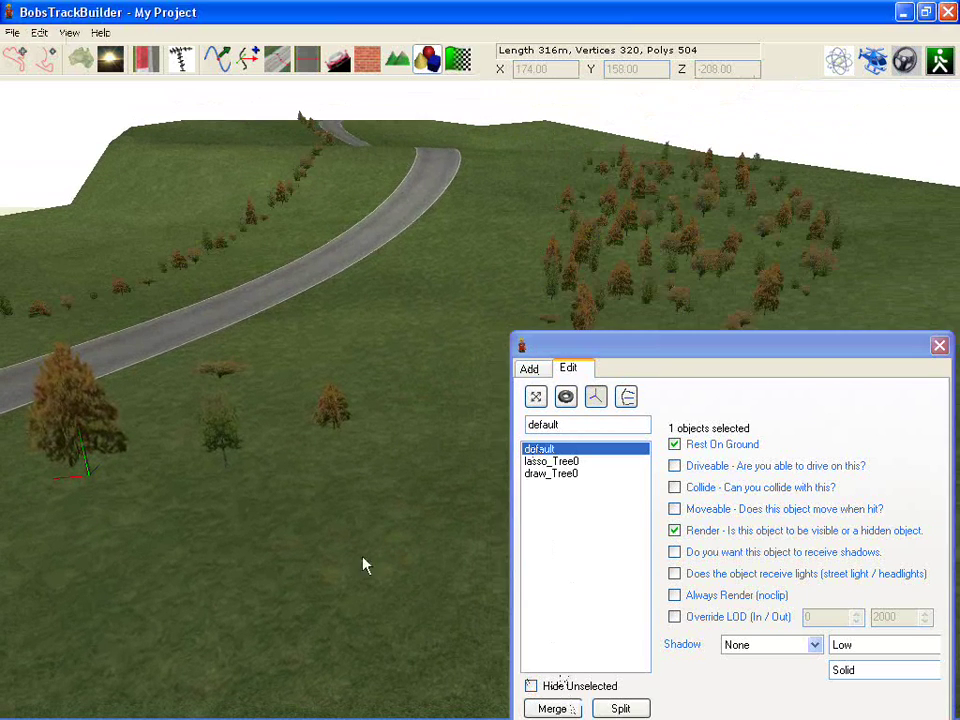
key(ctrl+a)
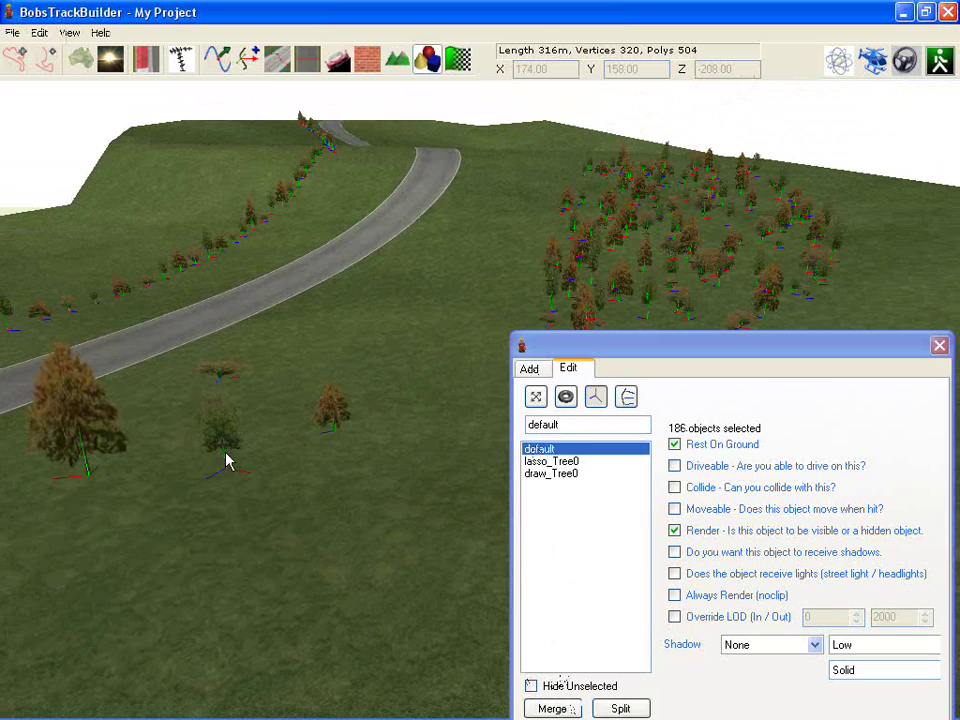
mouse_move(225, 451)
mouse_down()
mouse_move(212, 422)
mouse_move(214, 452)
mouse_up()
Step: Move all the selected objects together, and shift the near section of the tree cluster toward the road
click(535, 397)
right_drag(401, 278, 446, 262)
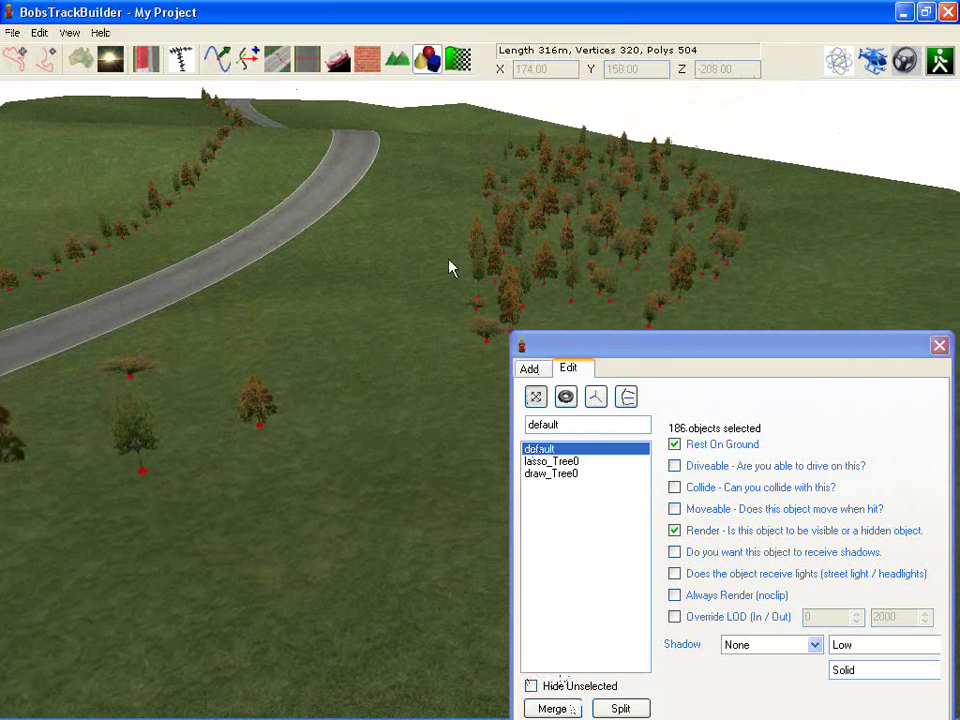
drag(474, 259, 425, 283)
click(358, 346)
click(511, 315)
drag(446, 291, 388, 266)
click(560, 290)
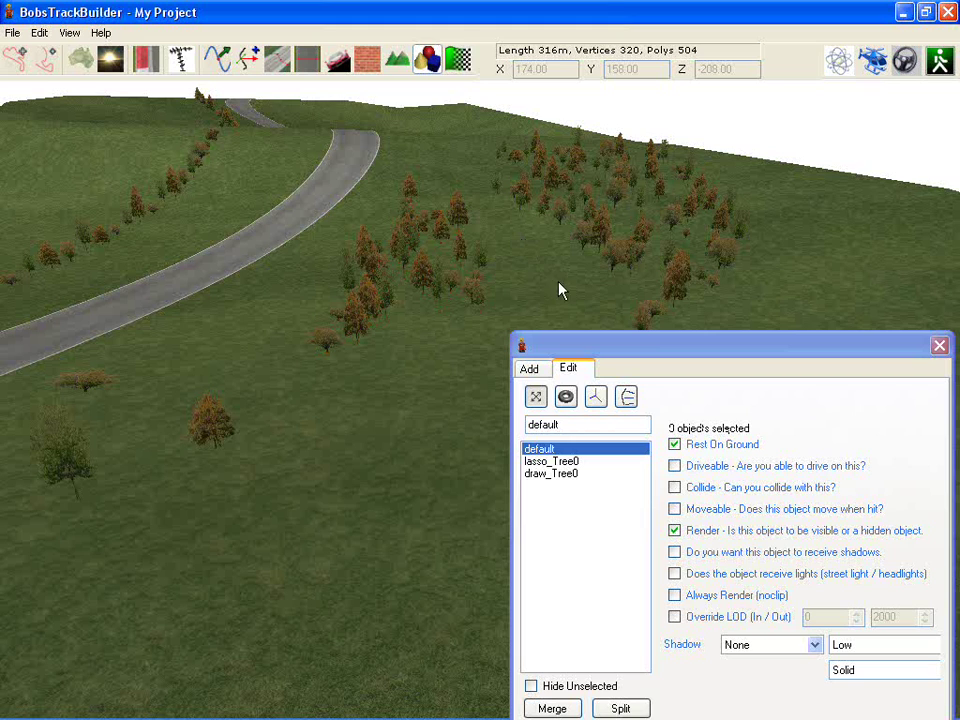
Step: Isolate the lasso_Tree0 group, select its trees nearest the road, split them into their own group and move them toward the foreground
click(575, 463)
click(564, 689)
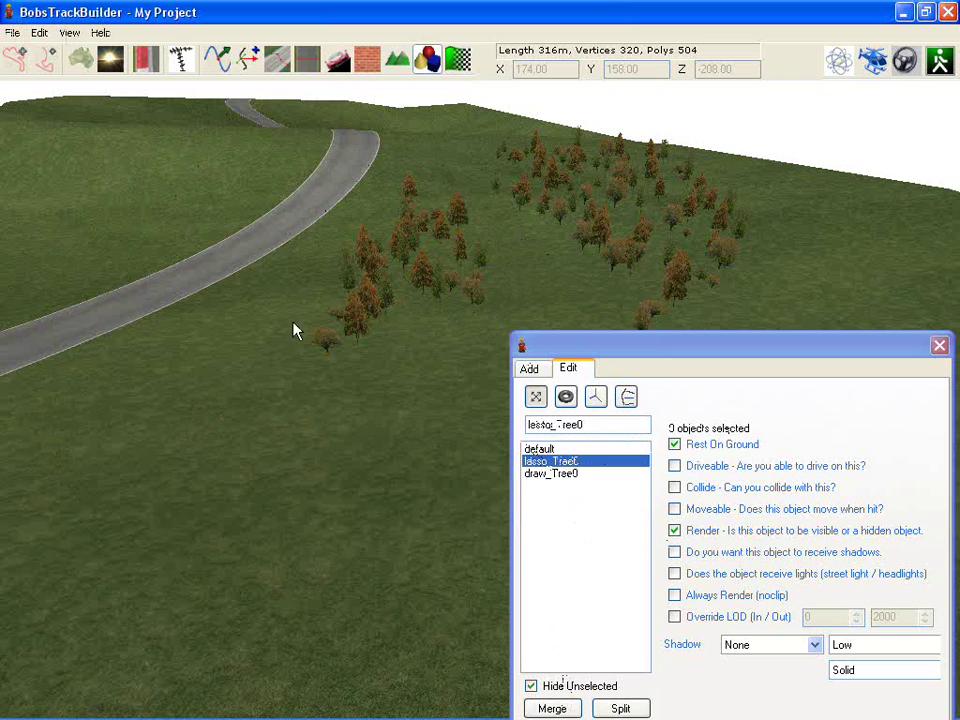
drag(505, 364, 506, 365)
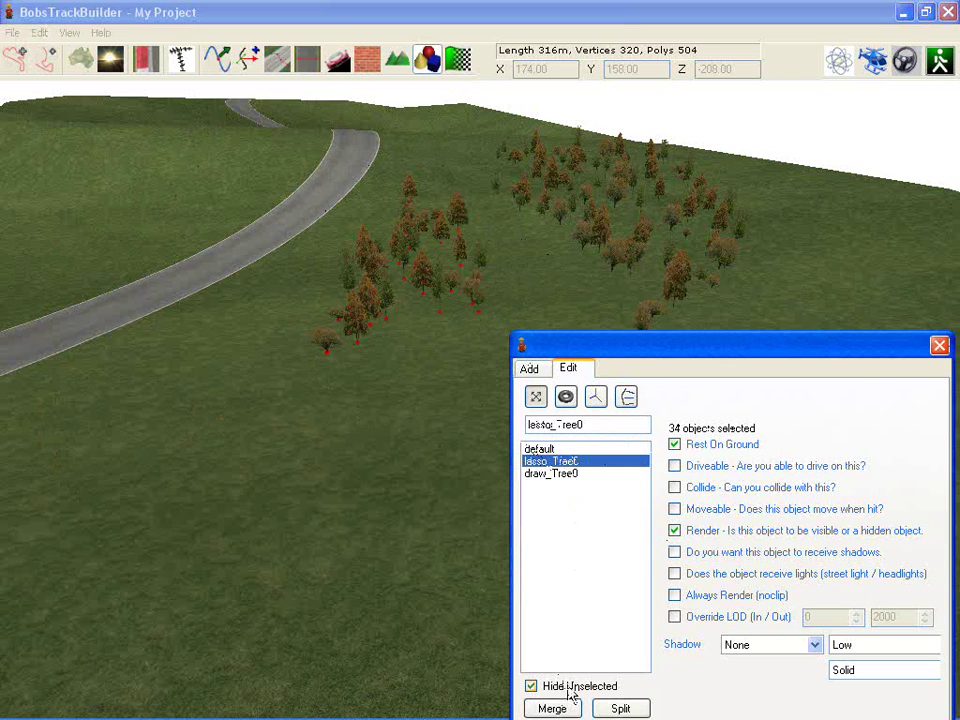
click(610, 708)
mouse_move(425, 285)
mouse_down()
mouse_move(351, 379)
mouse_move(319, 497)
mouse_move(310, 470)
mouse_up()
Step: Move the near section of the remaining lasso_Tree0 cluster toward the foreground and split it into another group
middle_drag(313, 471, 256, 455)
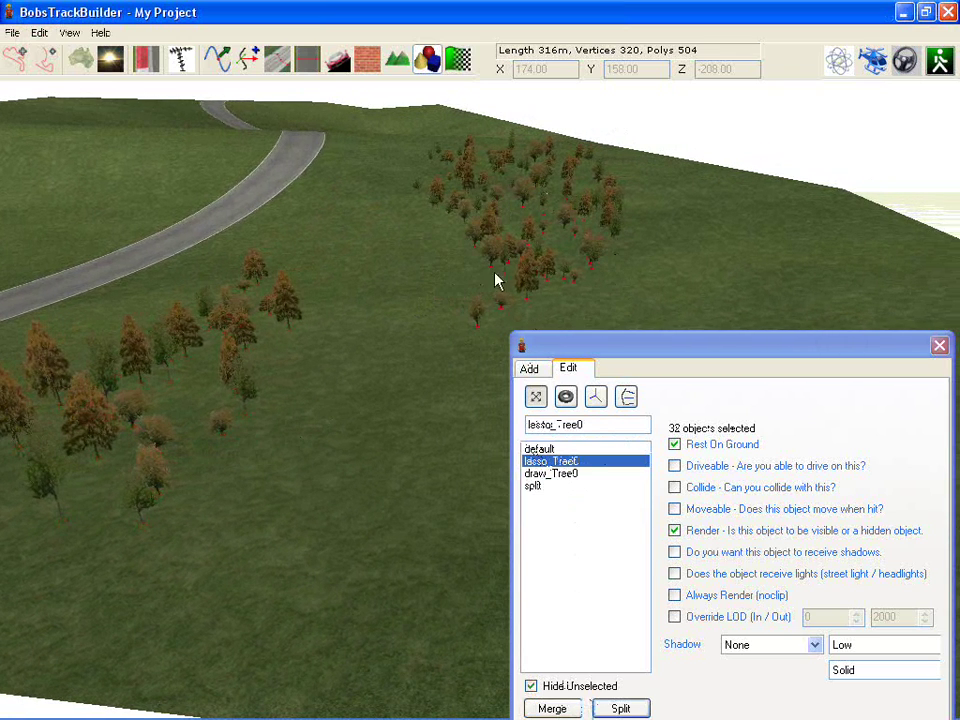
drag(525, 272, 559, 321)
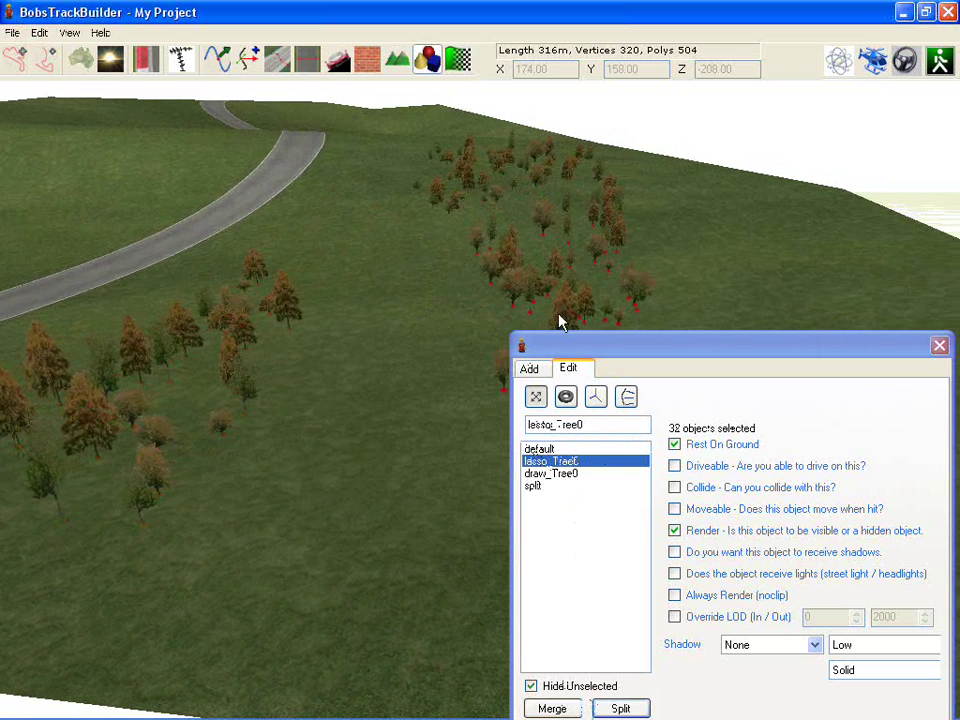
click(621, 710)
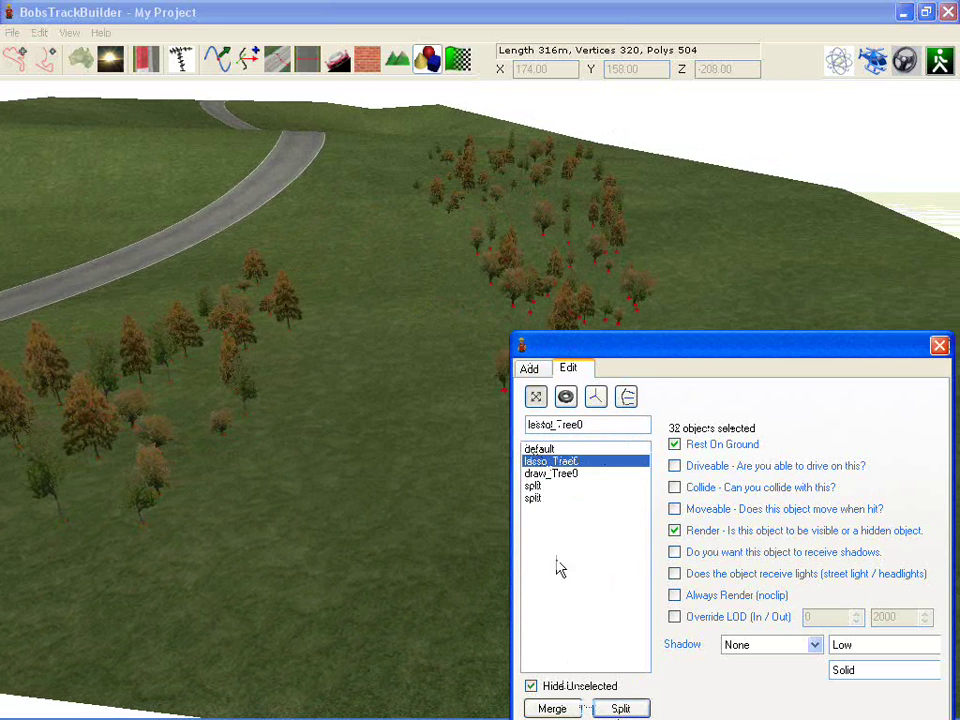
Step: Isolate both split groups, draw_Tree0, lasso_Tree0 and default one by one to examine which objects each contains
click(548, 498)
click(536, 486)
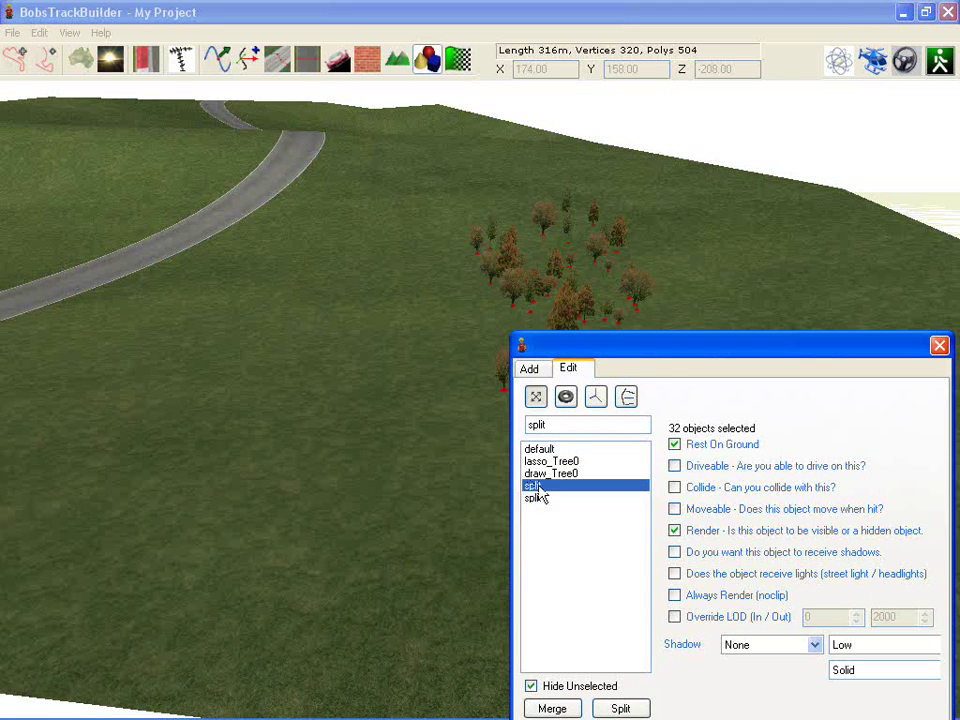
click(549, 474)
click(550, 462)
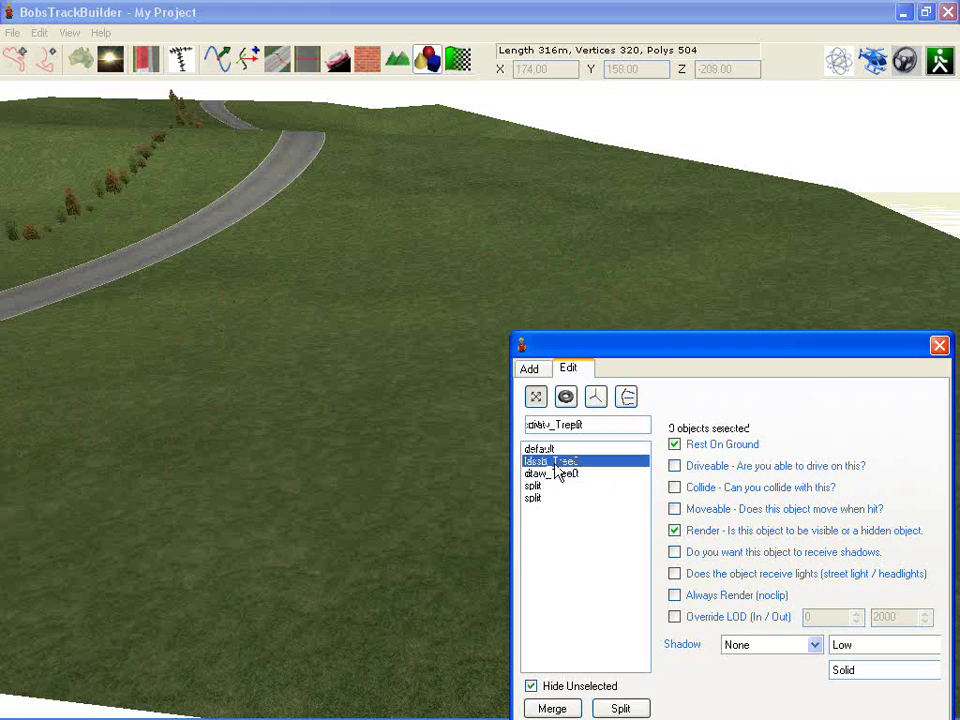
click(548, 450)
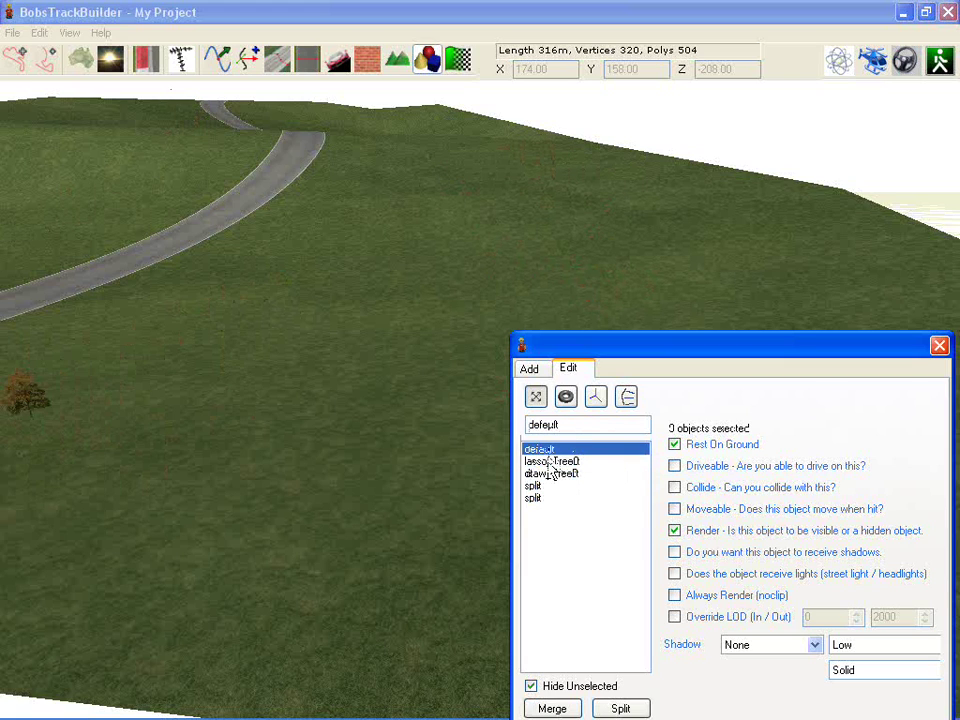
click(550, 462)
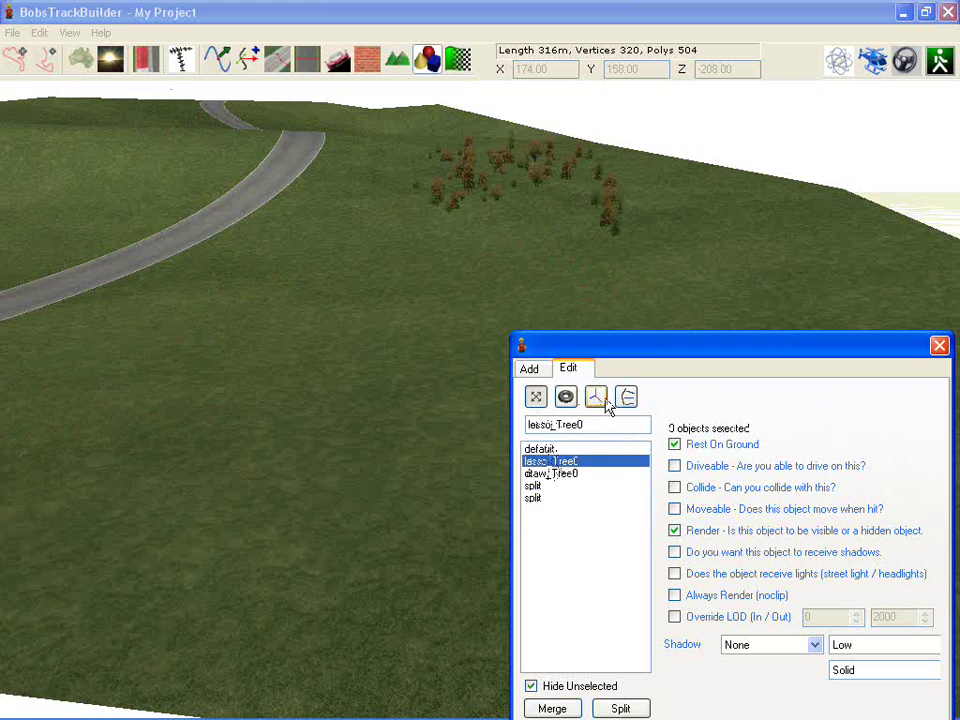
click(542, 499)
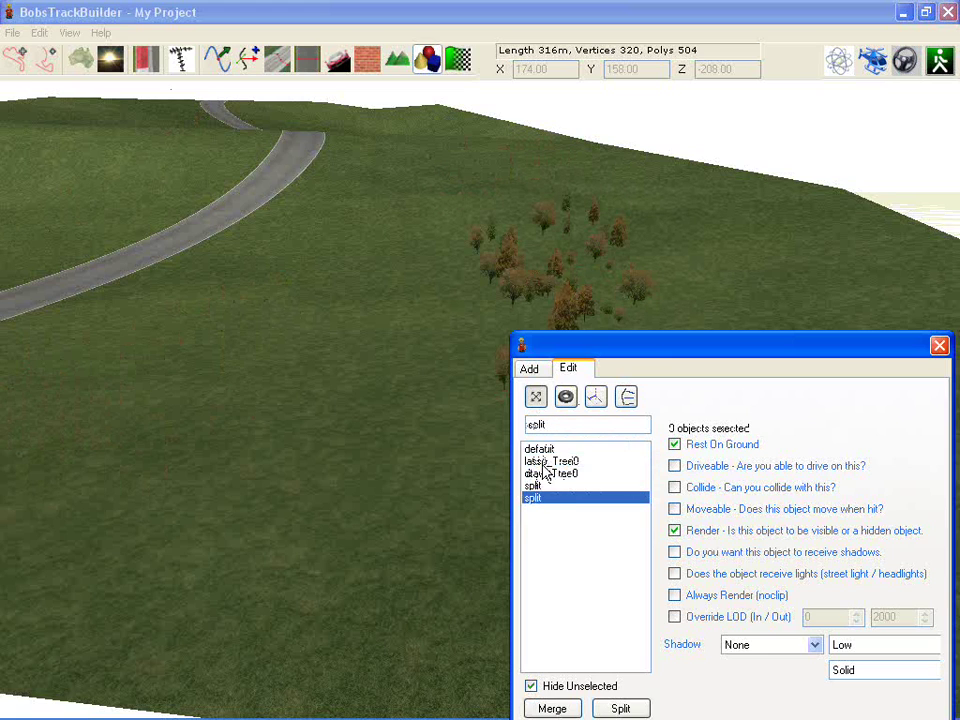
Step: Isolate the draw_Tree0 group, select all its trees and shift the row relative to the track so it follows the road edge
click(546, 473)
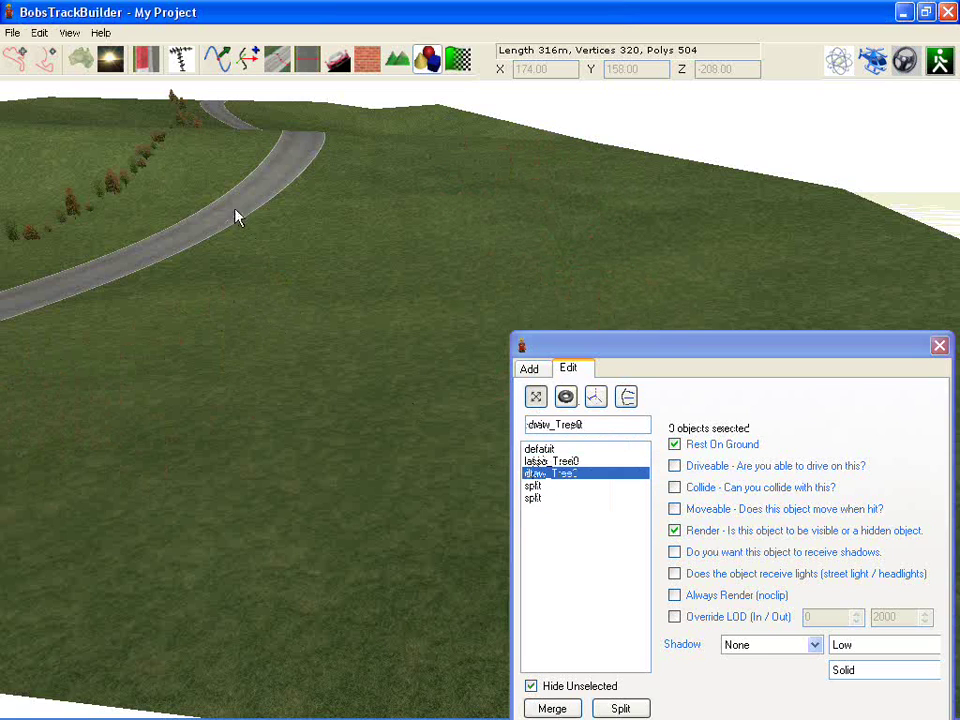
middle_drag(179, 167, 197, 199)
right_drag(197, 207, 182, 167)
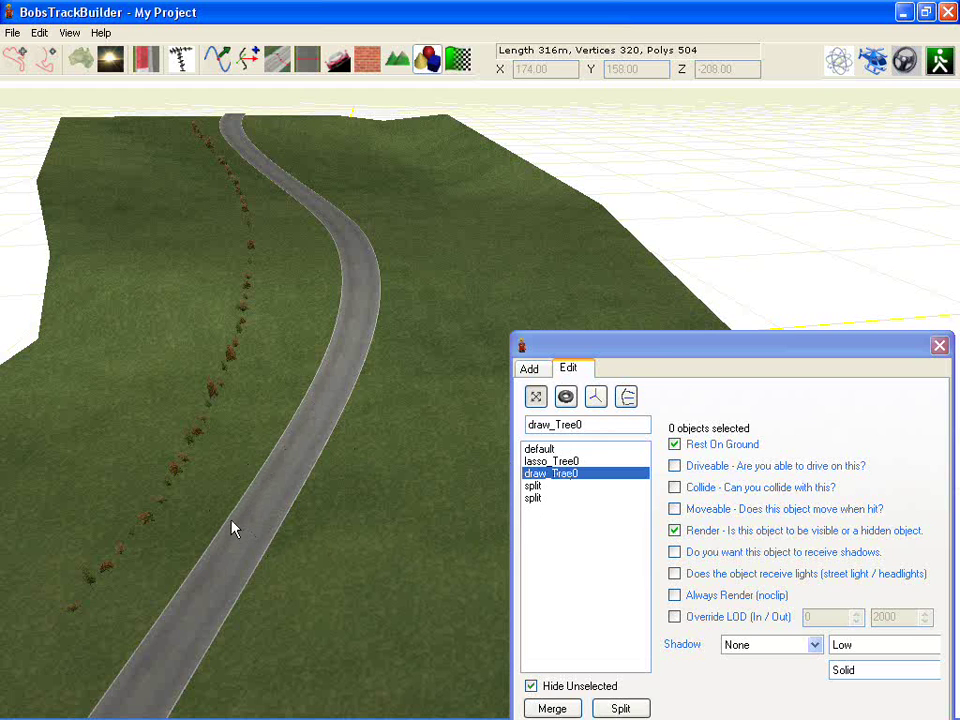
key(ctrl+a)
scroll(178, 515, down, 3)
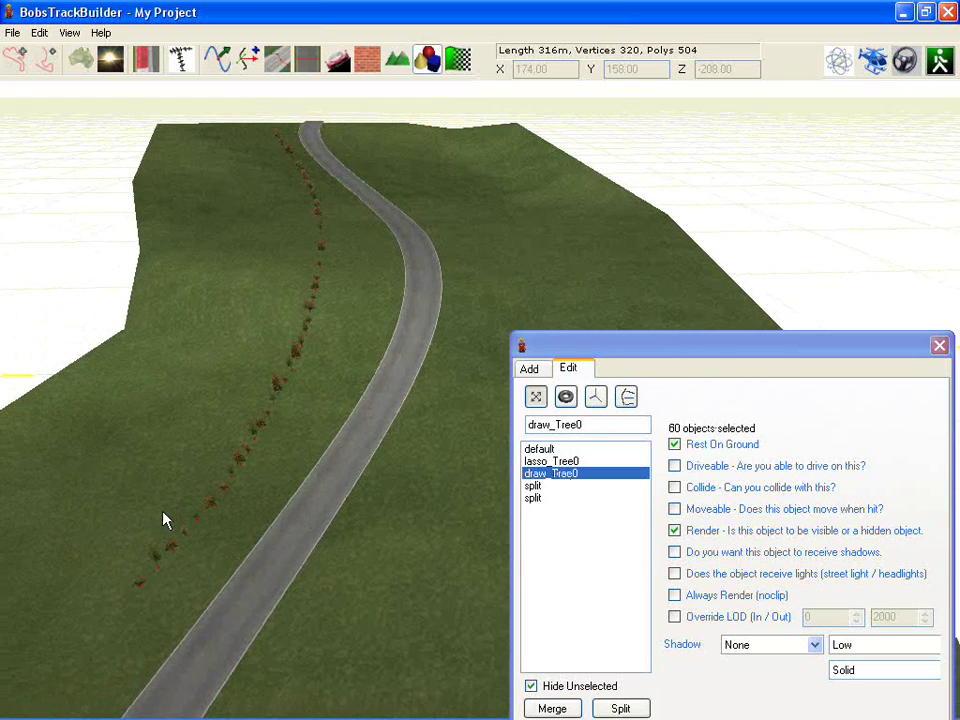
click(626, 397)
drag(368, 412, 334, 399)
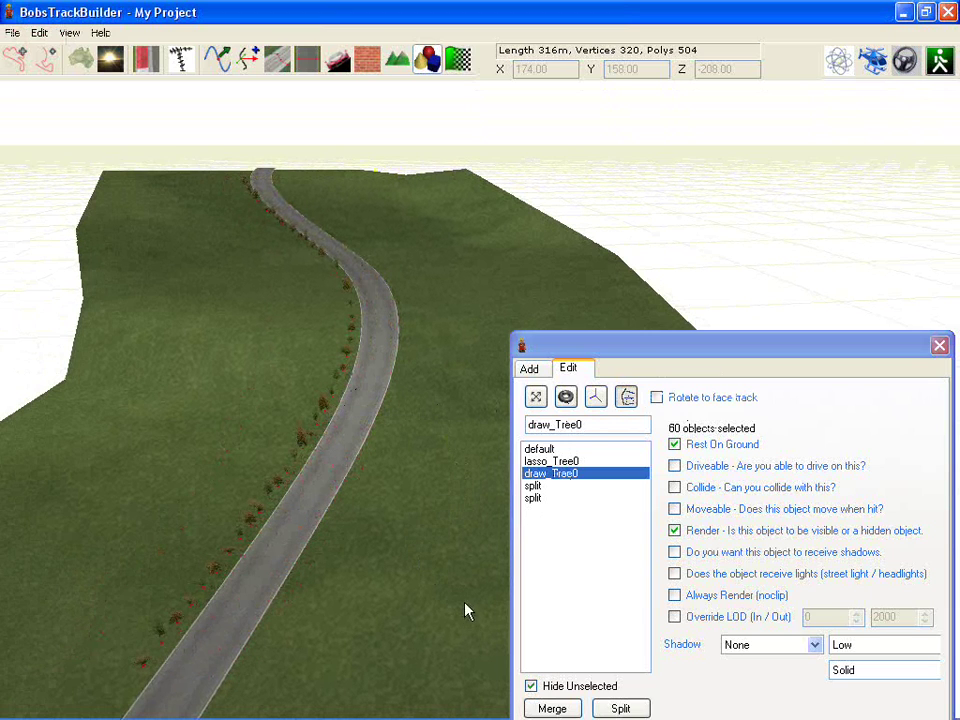
Step: Select only the nearer trees of the draw_Tree0 row and shift them relative to the track to the opposite roadside
click(536, 397)
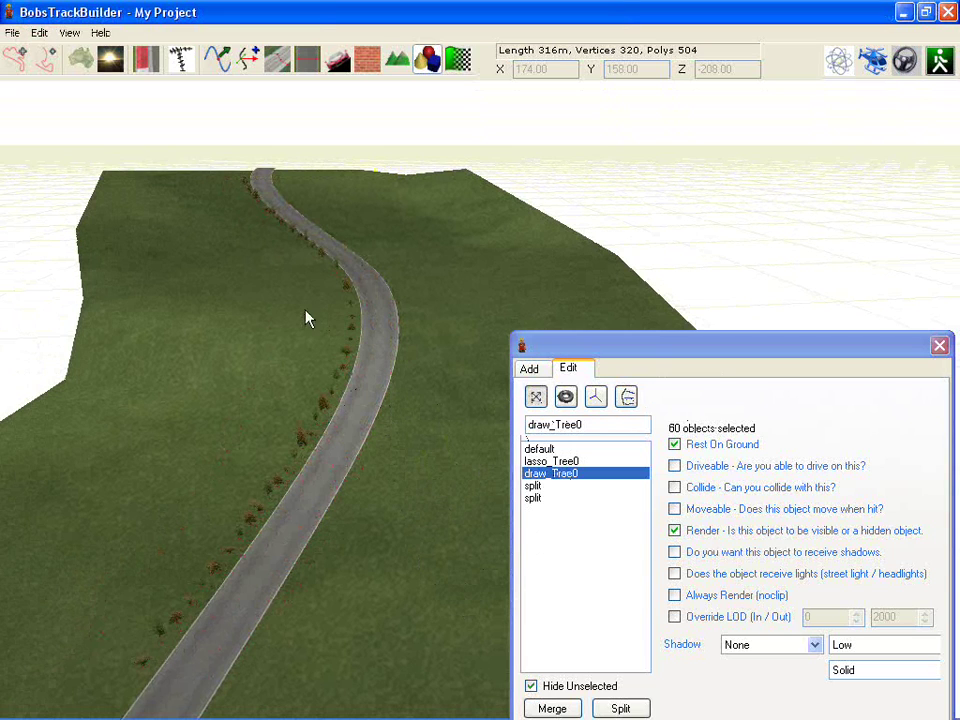
drag(108, 691, 110, 691)
click(631, 397)
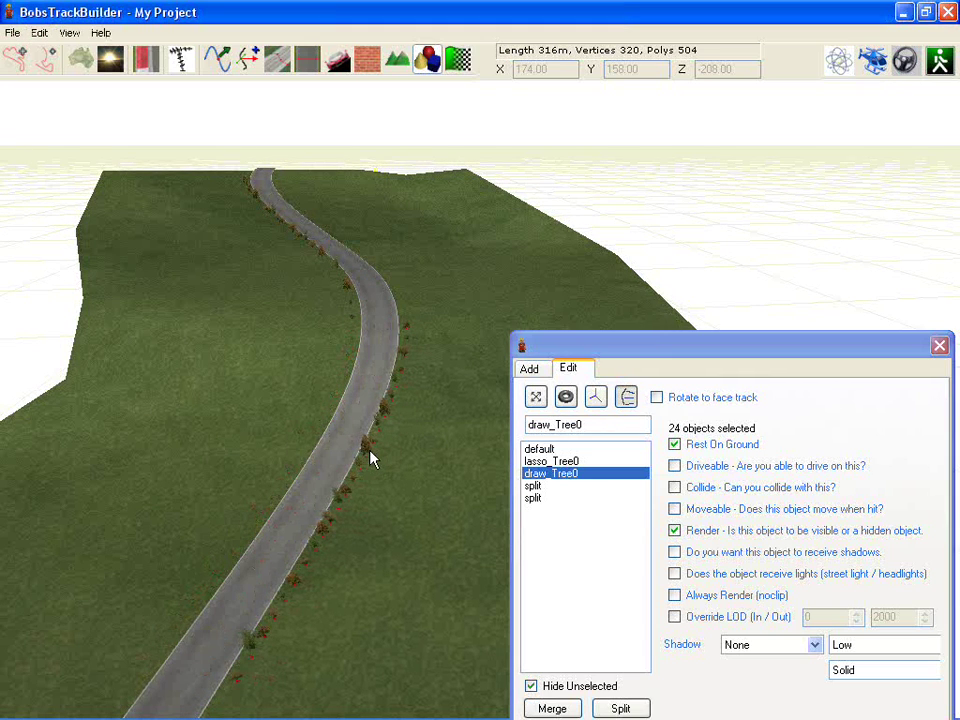
Step: Shift the selected draw_Tree0 trees relative to the track from the roadside onto the road surface
middle_drag(366, 440, 433, 382)
scroll(356, 463, up, 5)
scroll(361, 455, up, 2)
scroll(446, 404, up, 3)
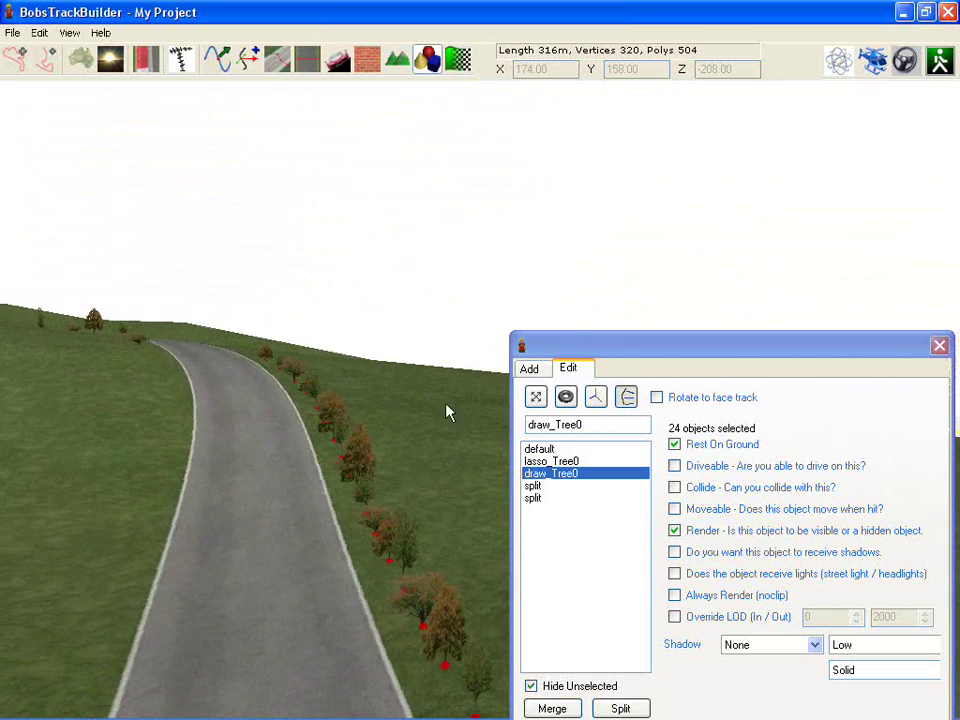
click(540, 398)
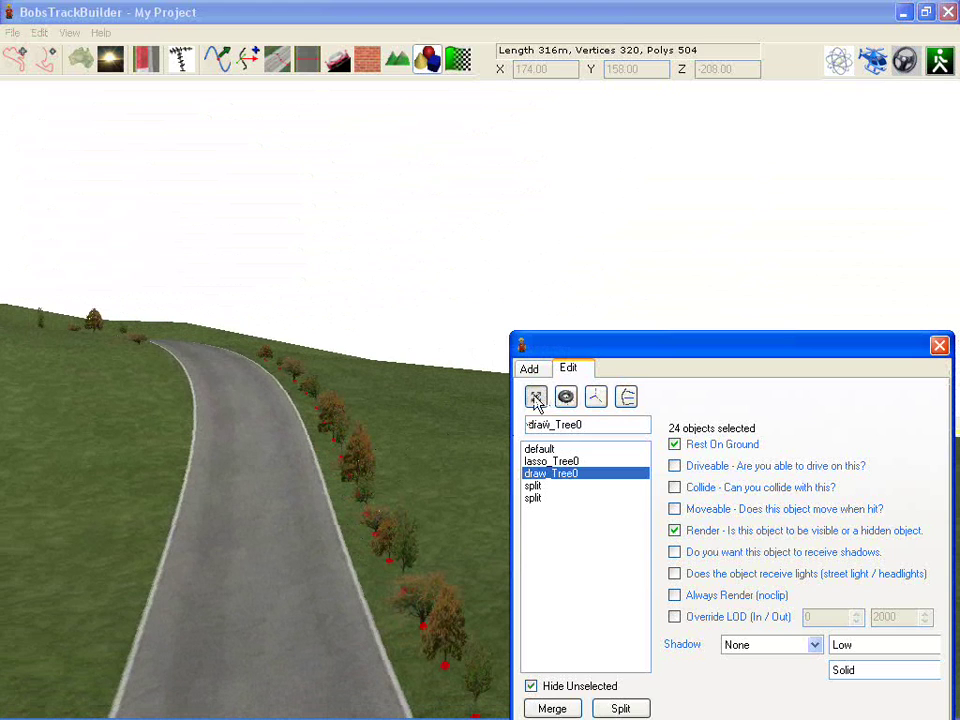
click(628, 400)
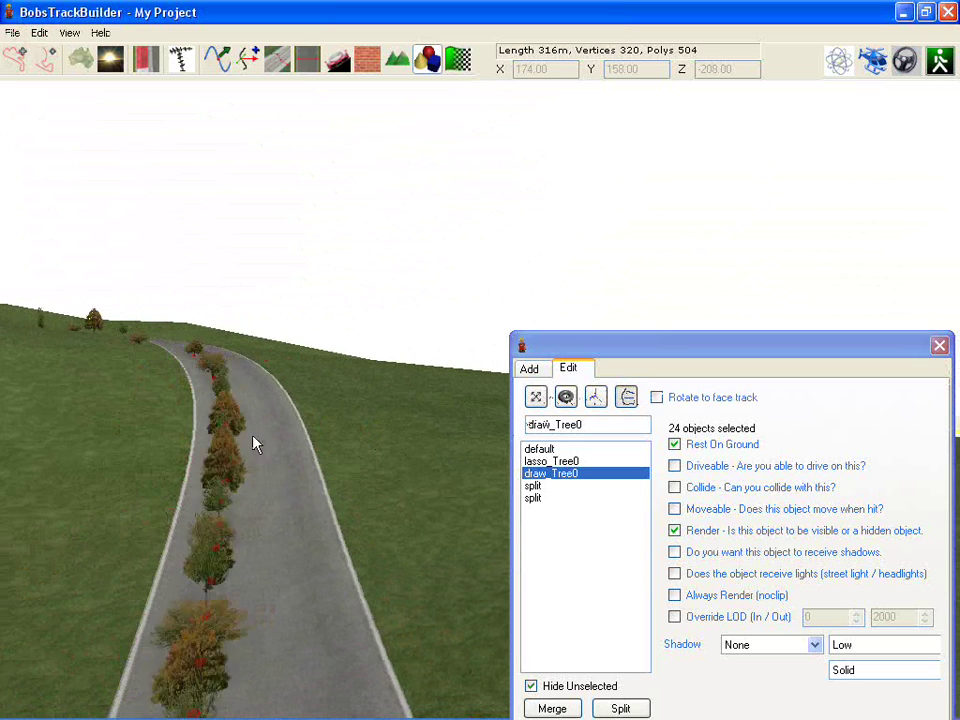
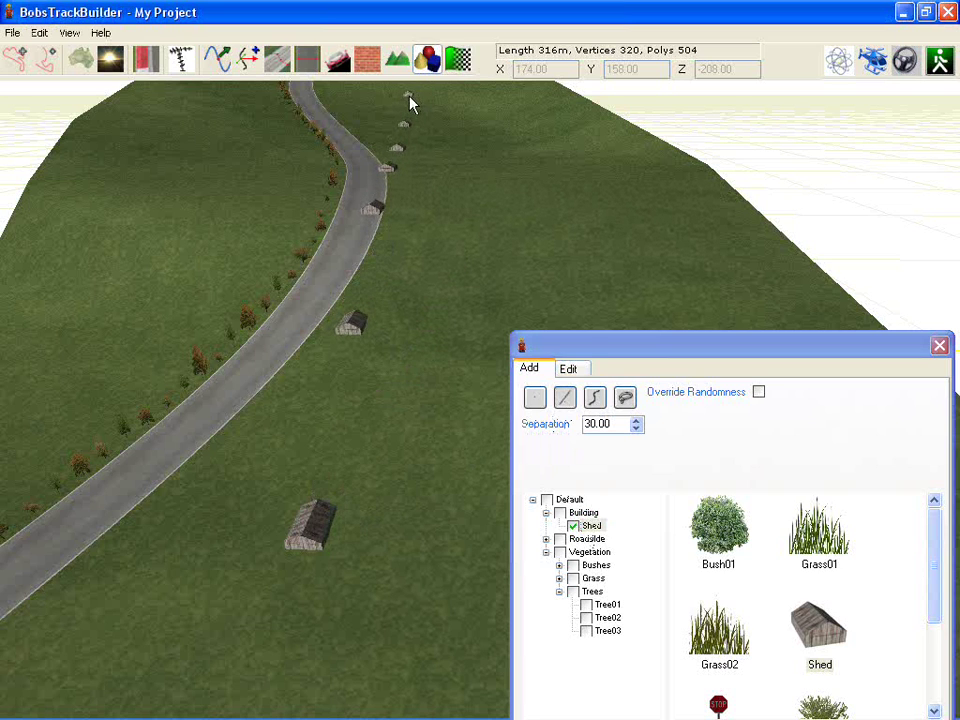
Step: Shift the selected line of sheds relative to the track so they follow the road edge opposite the trees
click(572, 372)
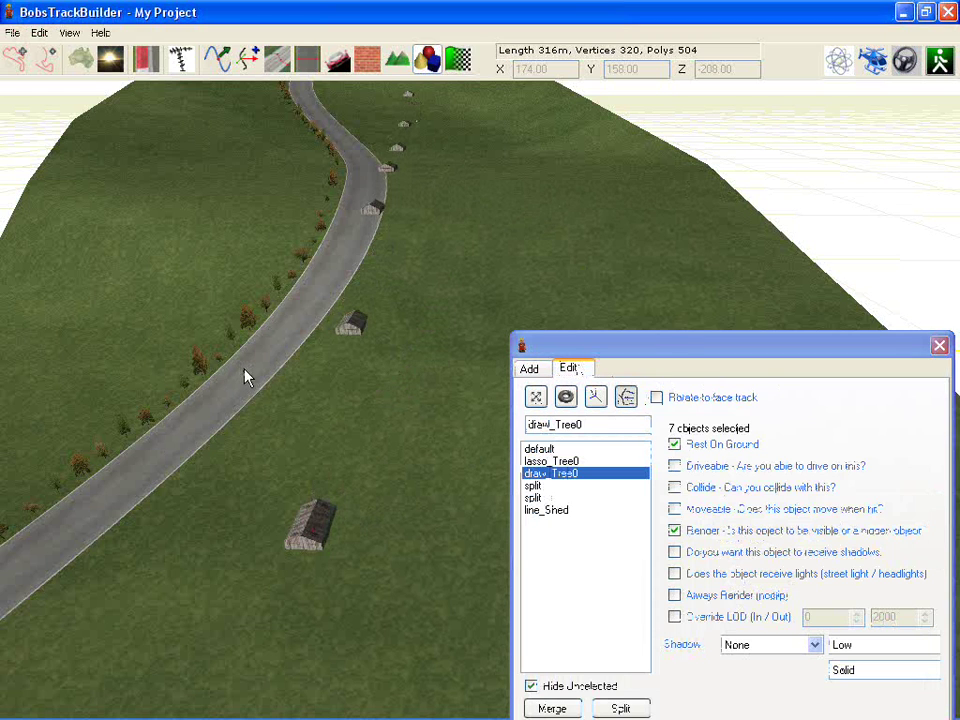
drag(244, 369, 290, 394)
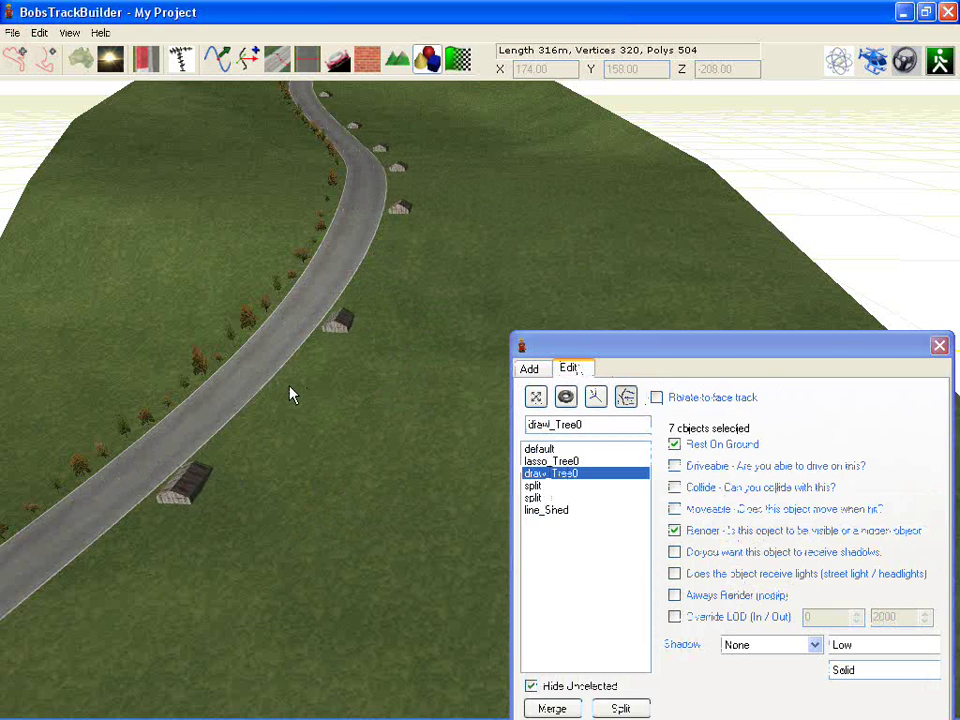
right_drag(388, 177, 406, 593)
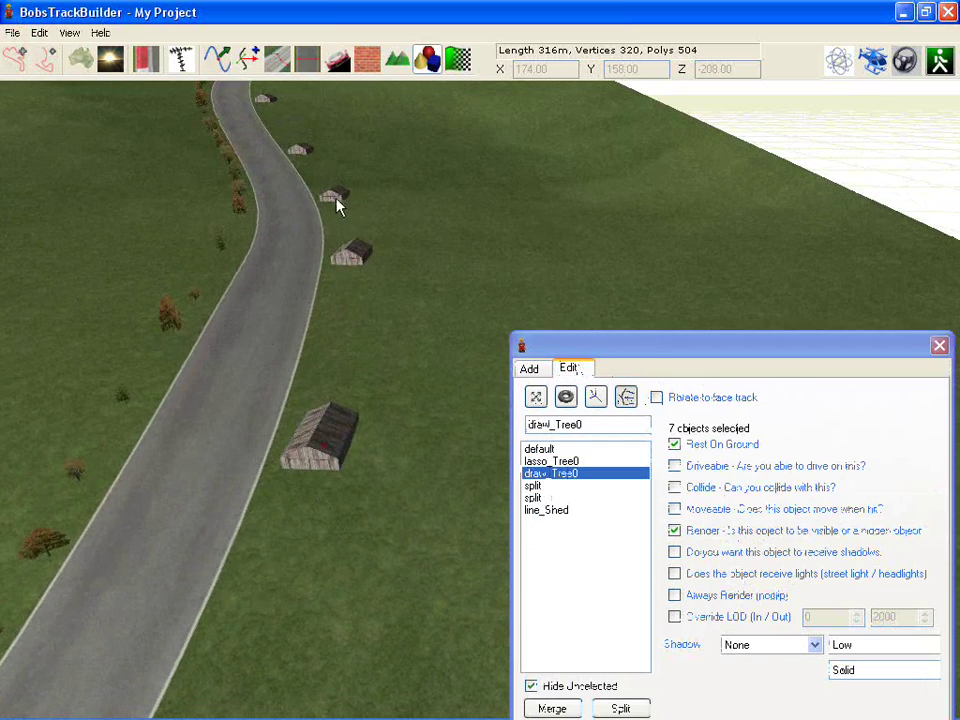
right_drag(248, 88, 313, 175)
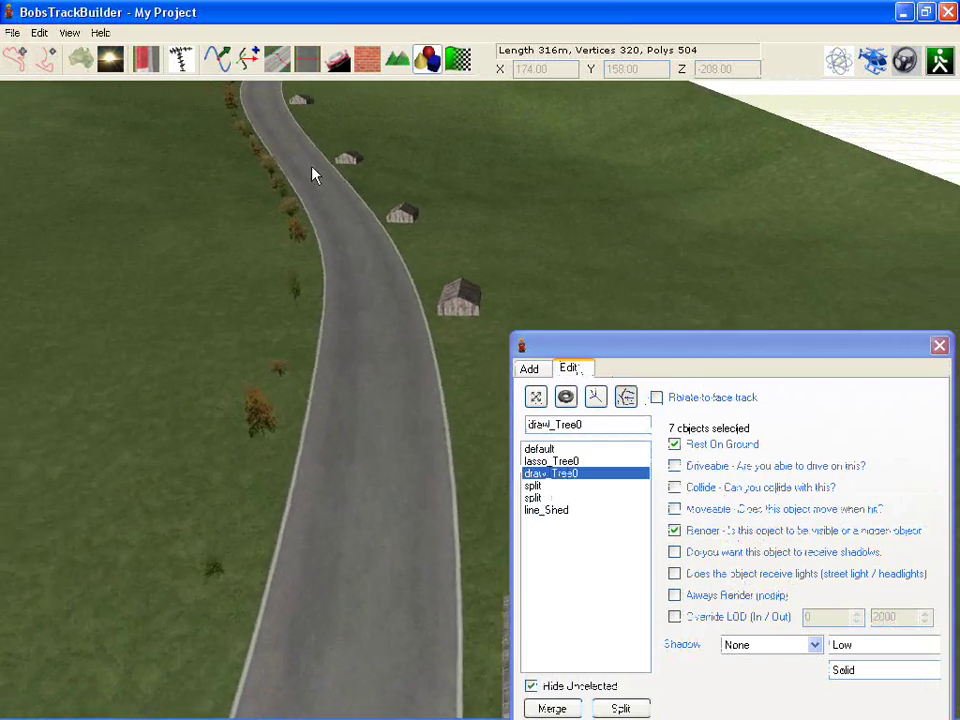
Step: Enable Rotate to face track and shift the sheds closer to the road so they turn to follow its curve
click(679, 398)
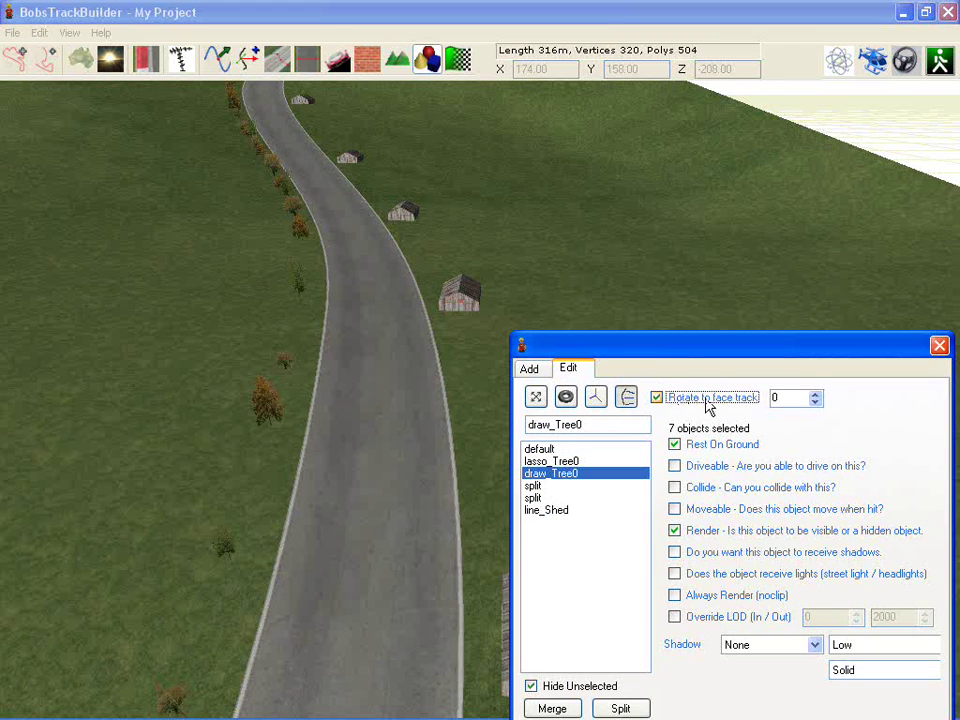
drag(501, 391, 469, 368)
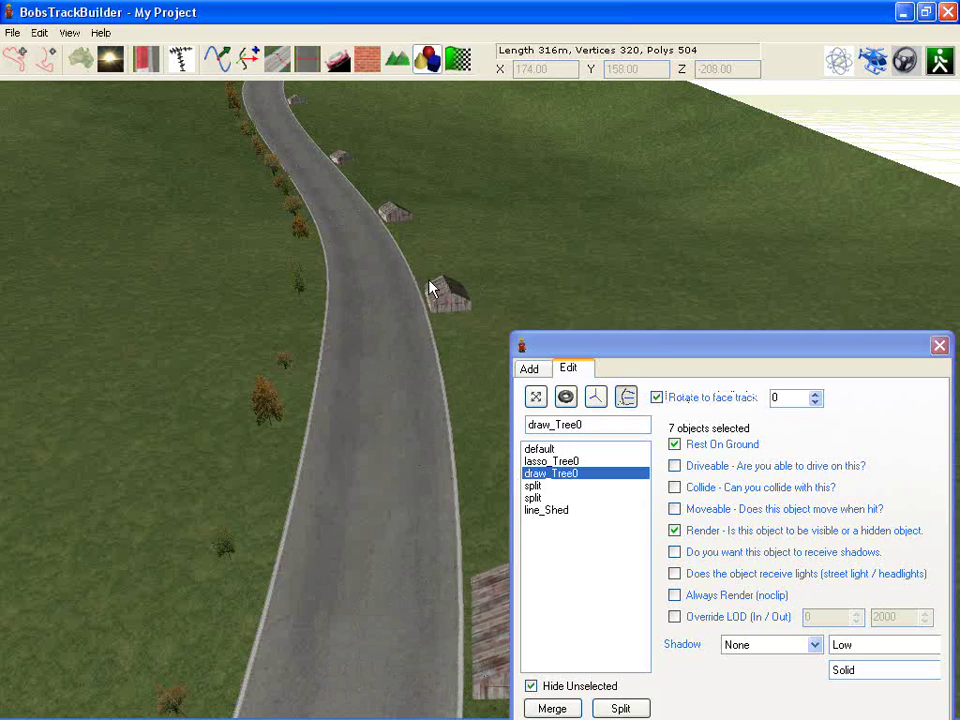
middle_drag(429, 281, 303, 430)
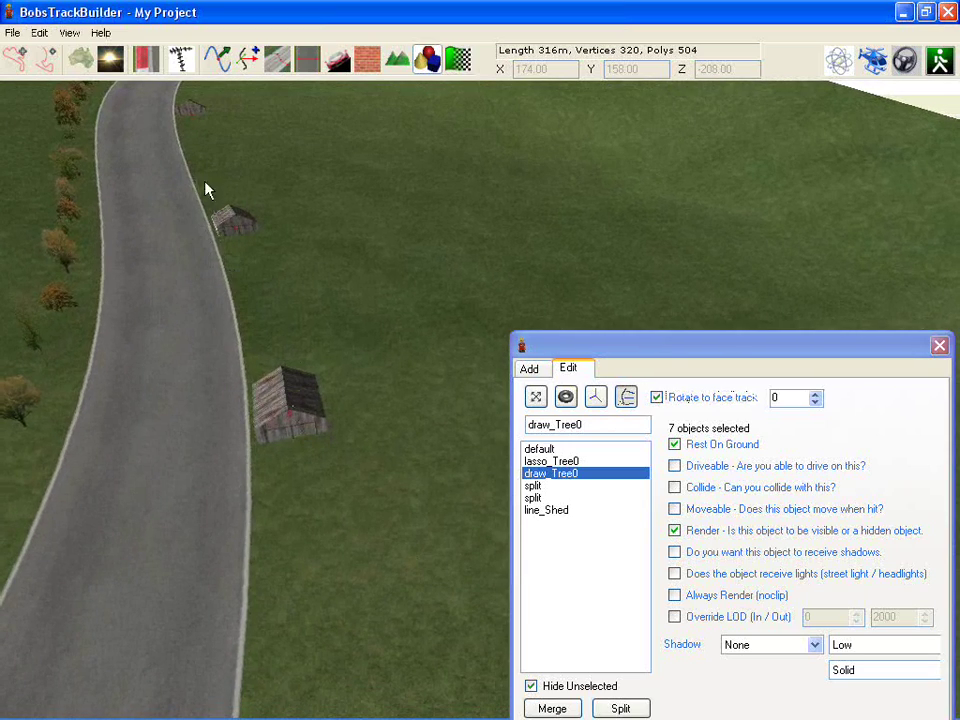
middle_drag(187, 127, 161, 152)
Step: Set the Rotate to face track angle to 90 for the selected sheds
right_drag(163, 160, 179, 133)
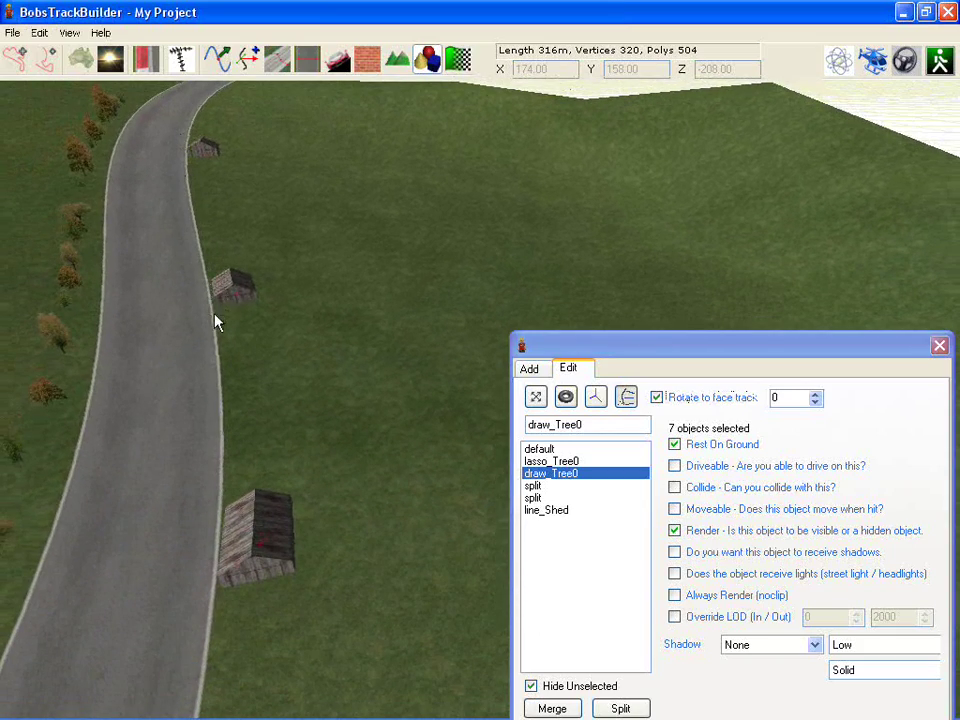
right_drag(249, 506, 388, 362)
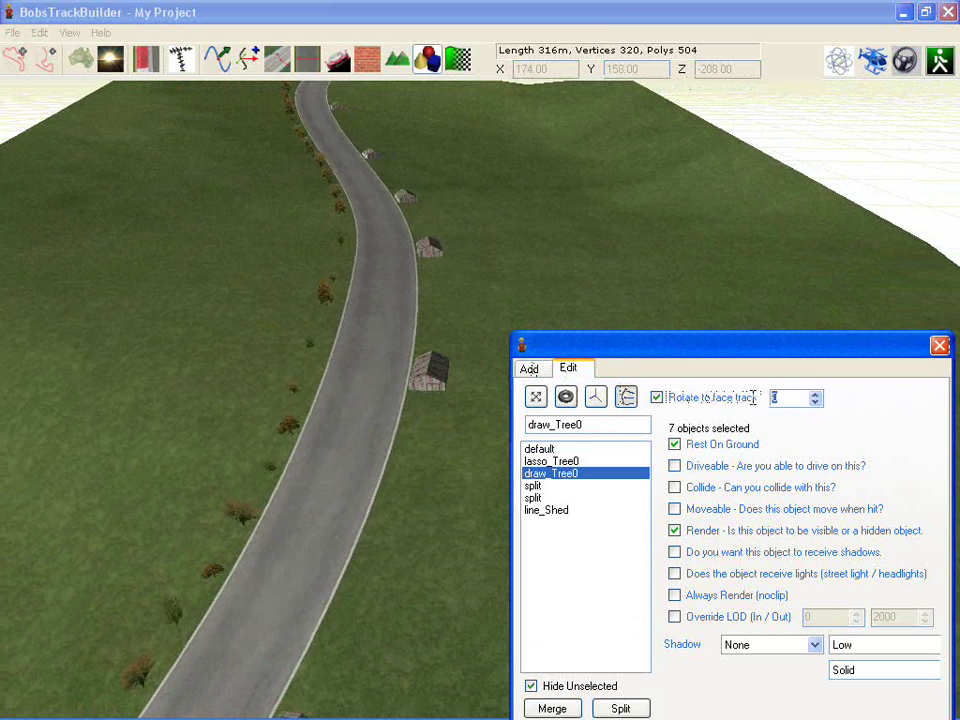
drag(782, 394, 761, 402)
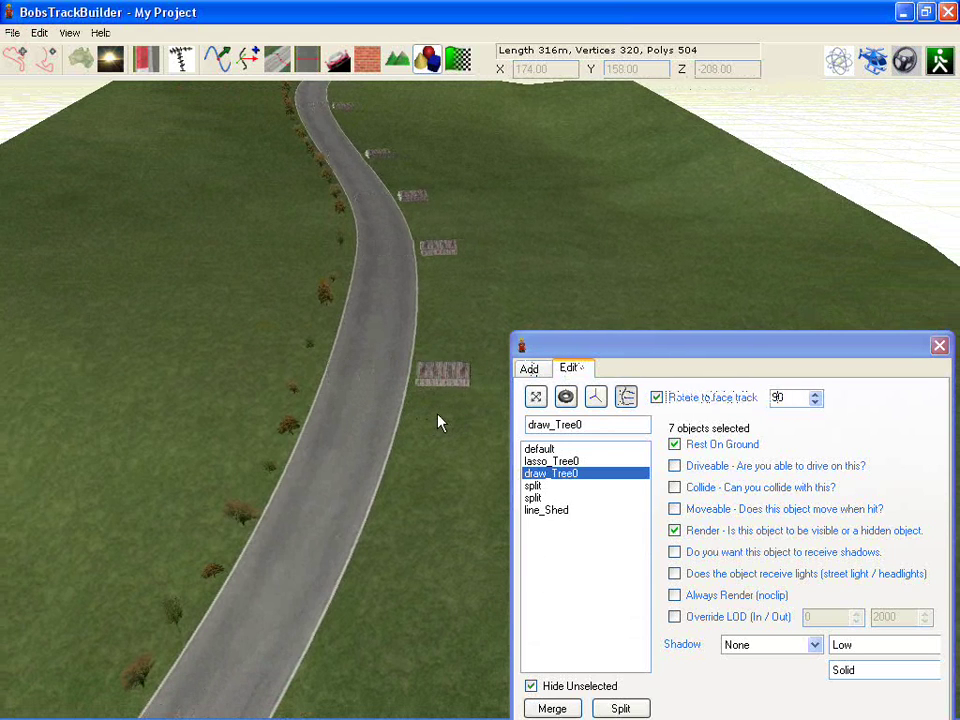
Step: Switch from track-relative alignment to free object moving and turn off Rest On Ground for the selected sheds
middle_drag(431, 416, 502, 331)
right_drag(505, 340, 341, 375)
scroll(341, 368, up, 4)
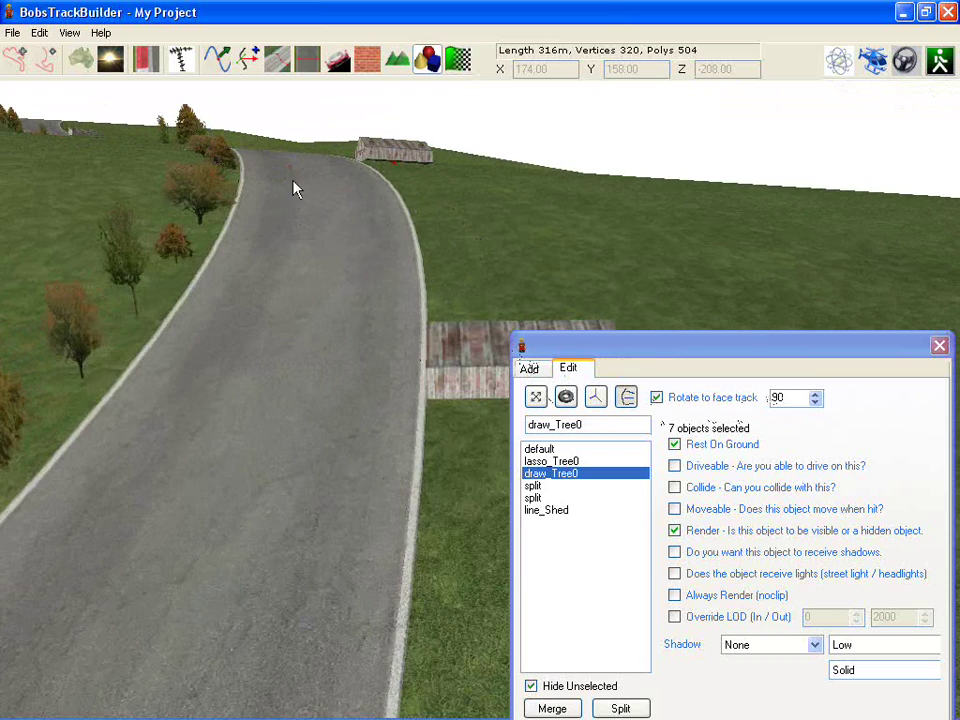
scroll(467, 366, down, 5)
right_drag(377, 349, 285, 297)
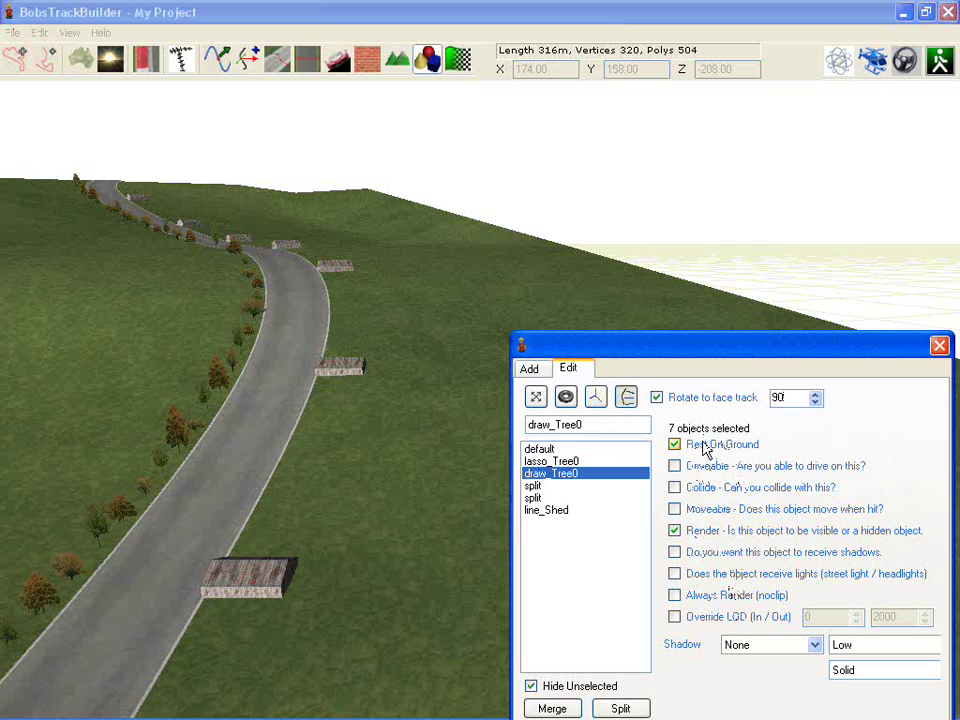
click(536, 397)
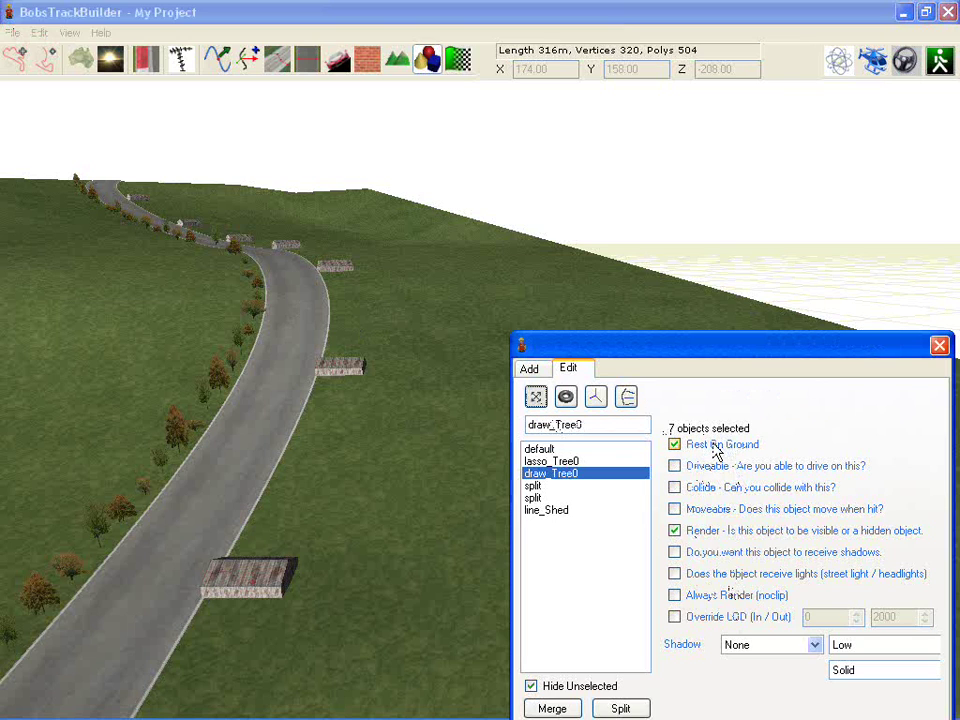
click(716, 450)
click(307, 549)
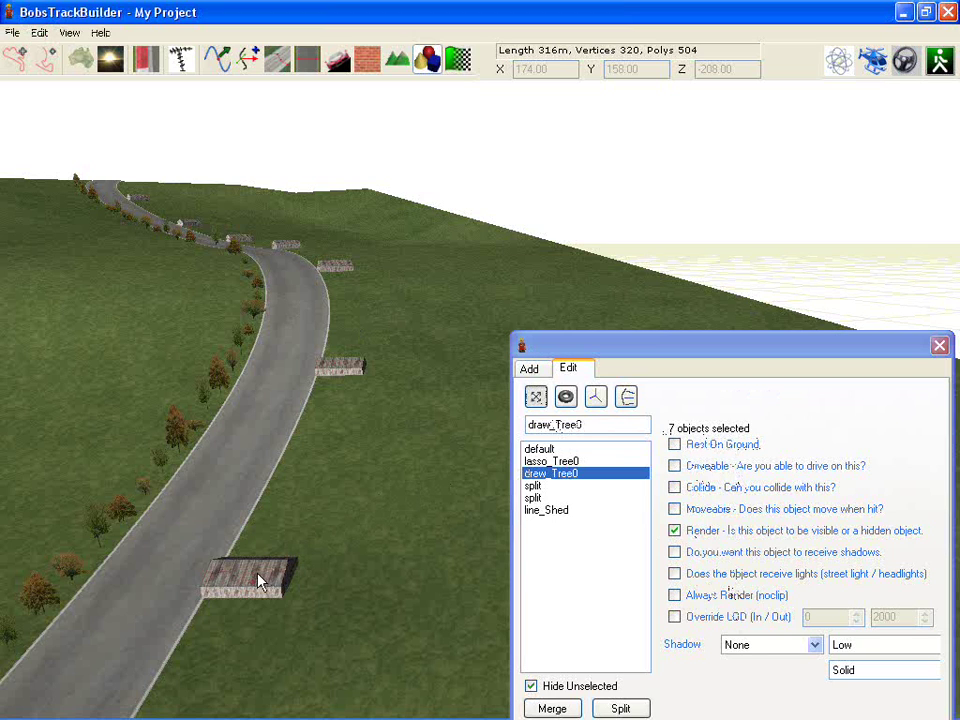
Step: Move the nearest shed on its own across the road and hillside, and place it on the grass beside the near road edge
drag(250, 582, 308, 505)
right_drag(307, 497, 143, 508)
drag(143, 515, 156, 556)
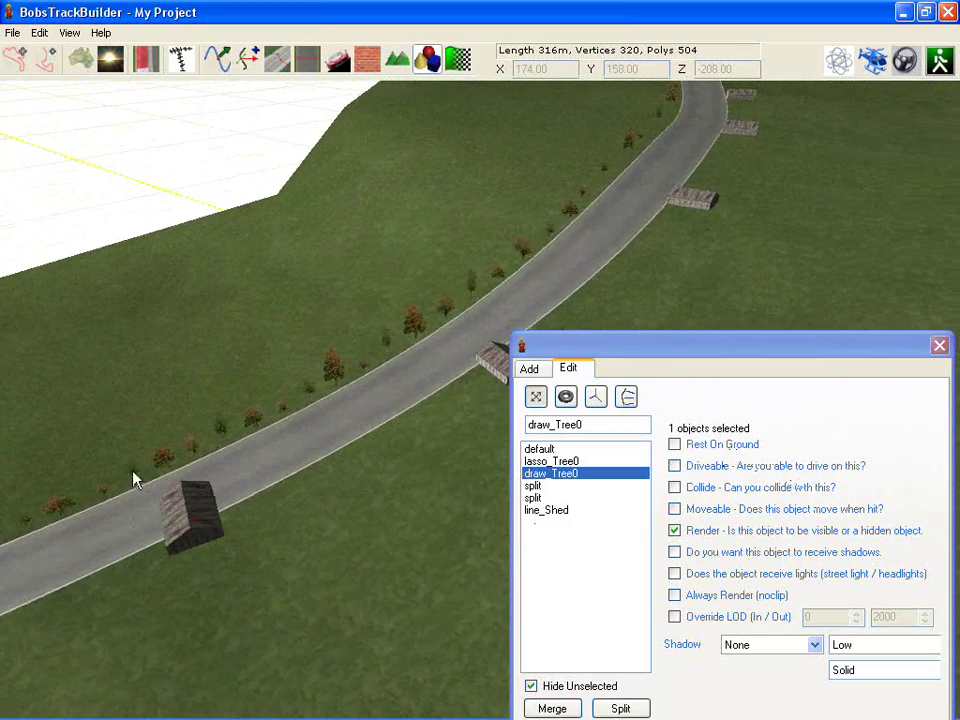
drag(188, 511, 482, 224)
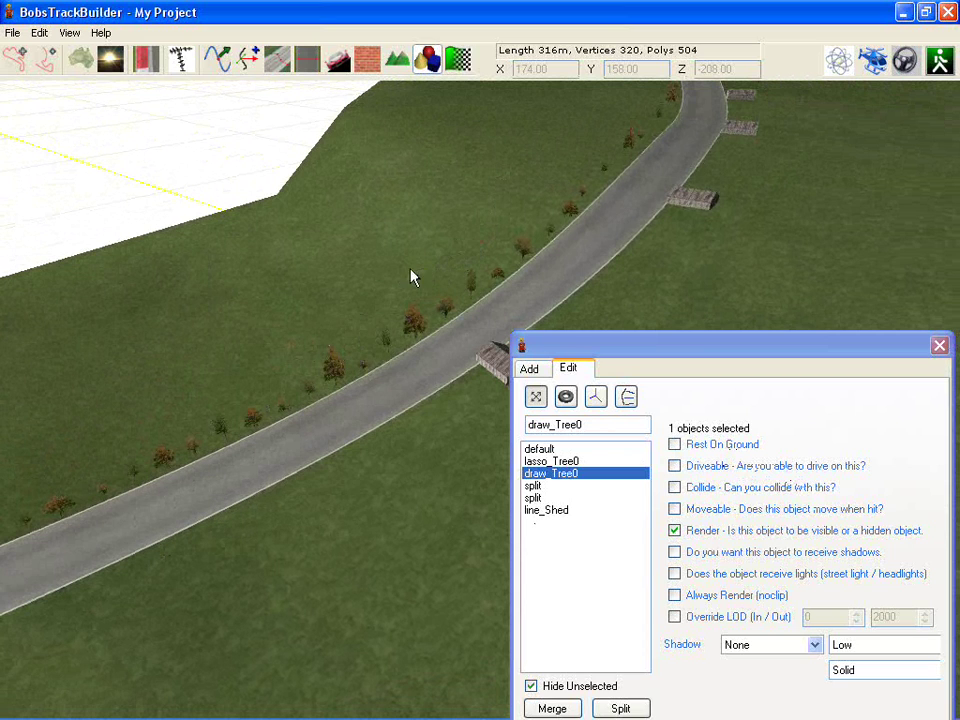
drag(371, 289, 507, 206)
drag(371, 327, 313, 487)
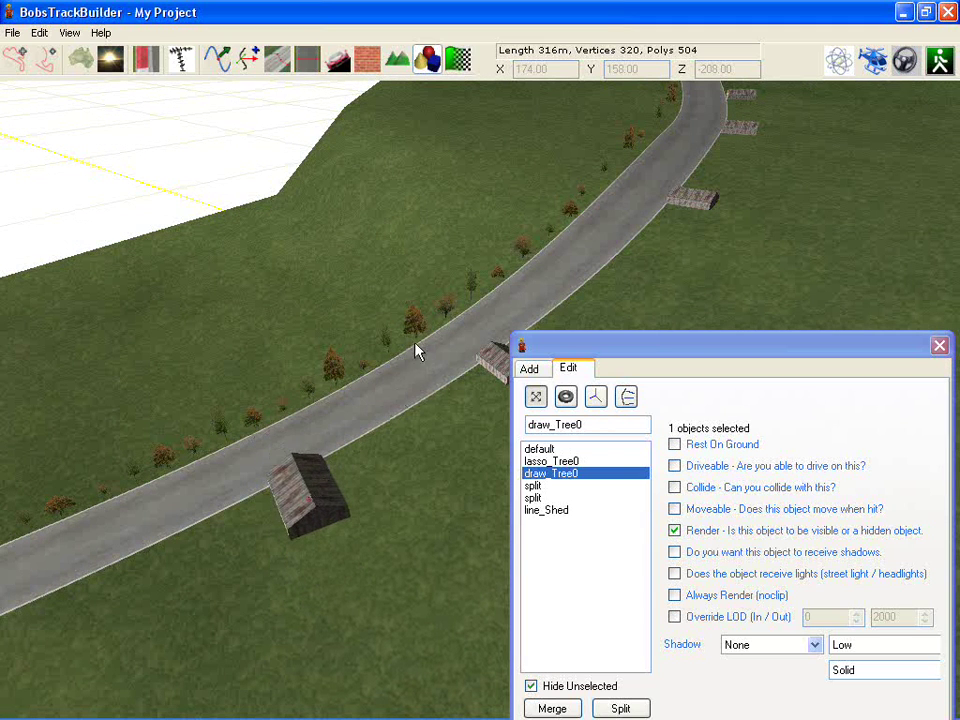
Step: Select the large roadside tree opposite the sheds, turn off Rest On Ground for it and shift it slightly
right_drag(415, 343, 452, 486)
middle_drag(452, 486, 468, 188)
scroll(494, 257, up, 5)
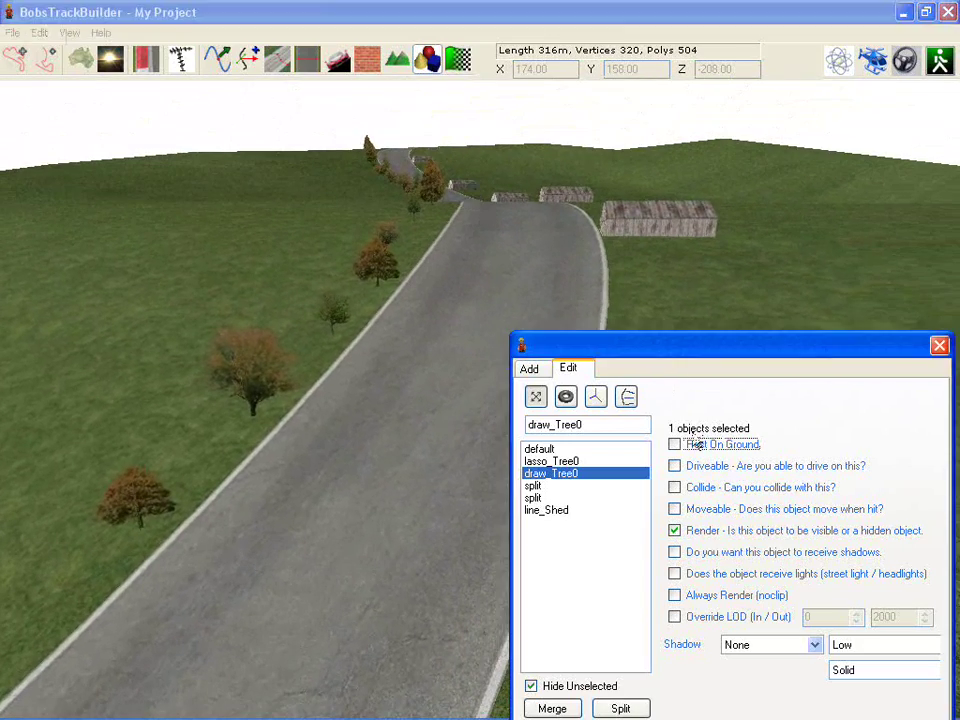
click(280, 393)
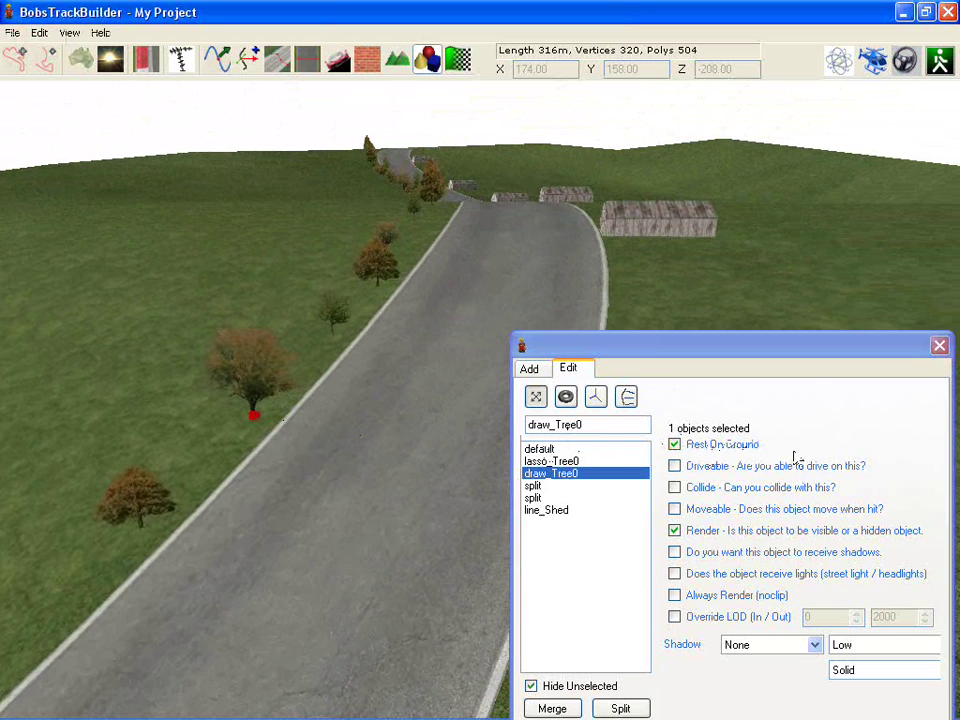
click(714, 447)
click(321, 403)
drag(250, 378, 248, 340)
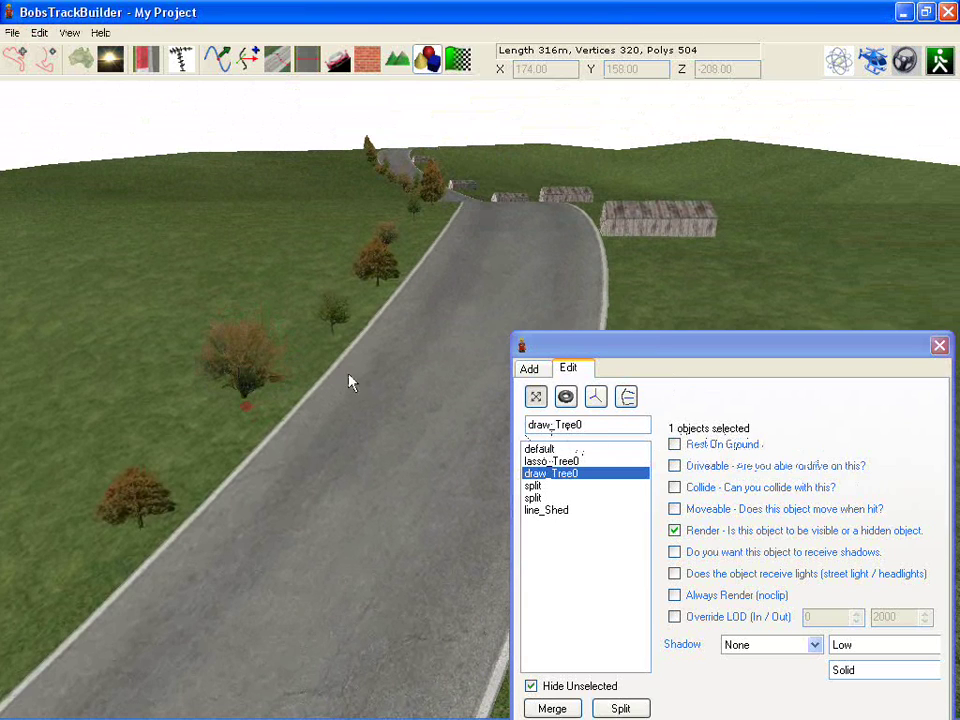
Step: Re-enable Rest On Ground for the tree, move it up the hillside and bring it back to the road edge
click(698, 444)
click(188, 386)
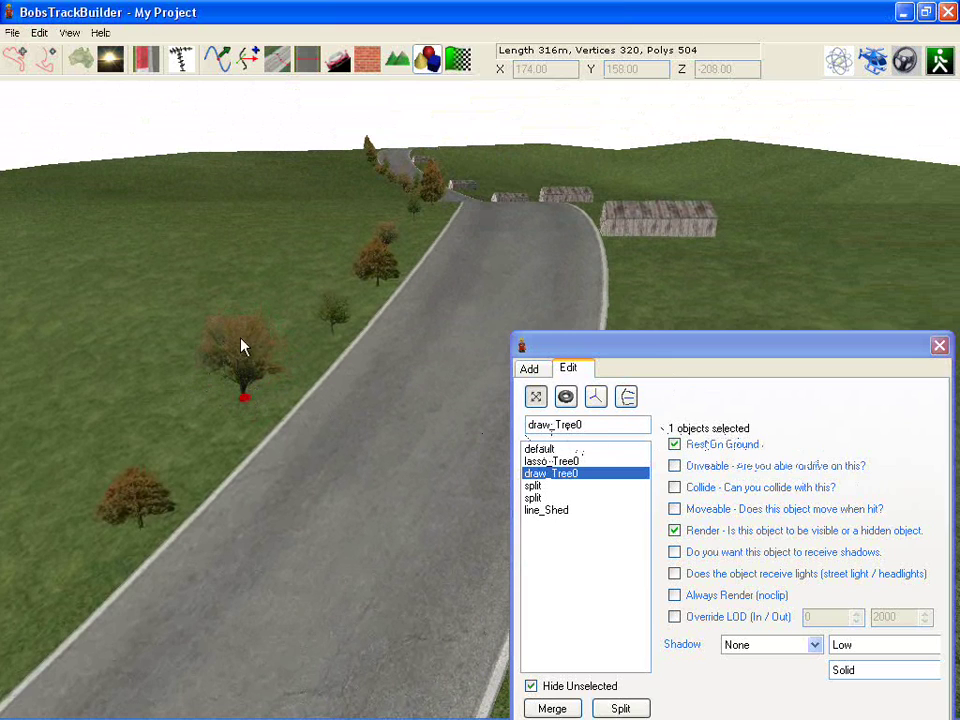
mouse_move(240, 360)
mouse_down()
mouse_move(240, 386)
mouse_move(251, 388)
mouse_move(255, 306)
mouse_move(284, 372)
mouse_move(223, 285)
mouse_move(180, 279)
mouse_move(191, 208)
mouse_move(297, 174)
mouse_move(251, 360)
mouse_move(237, 369)
mouse_move(250, 423)
mouse_move(219, 407)
mouse_move(217, 290)
mouse_up()
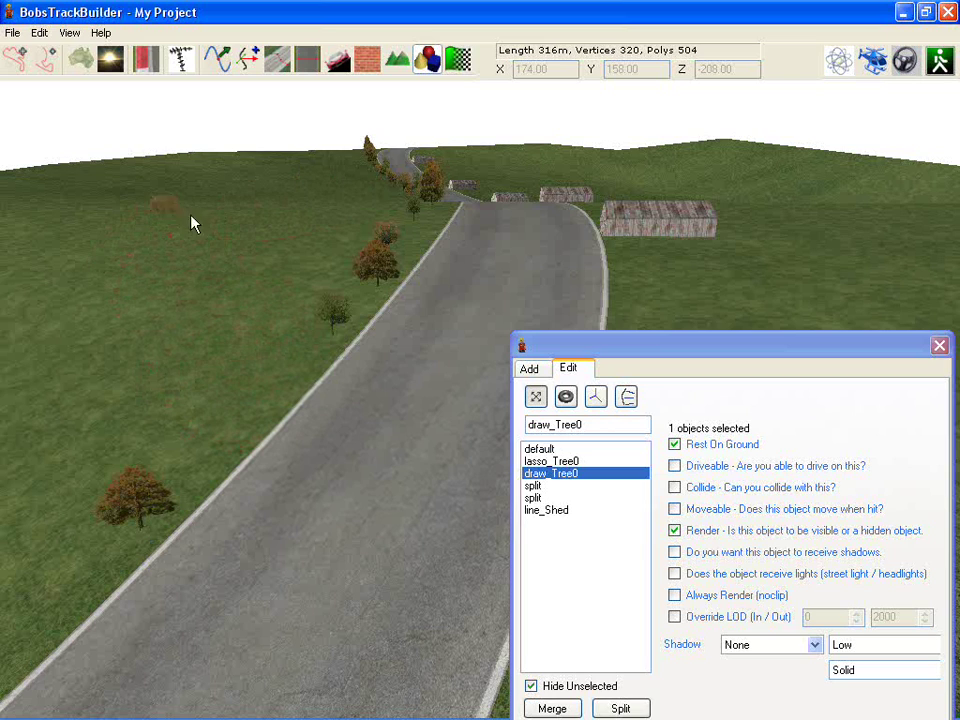
mouse_move(237, 410)
mouse_down()
mouse_move(259, 388)
mouse_move(249, 418)
mouse_move(246, 402)
mouse_up()
scroll(246, 401, up, 5)
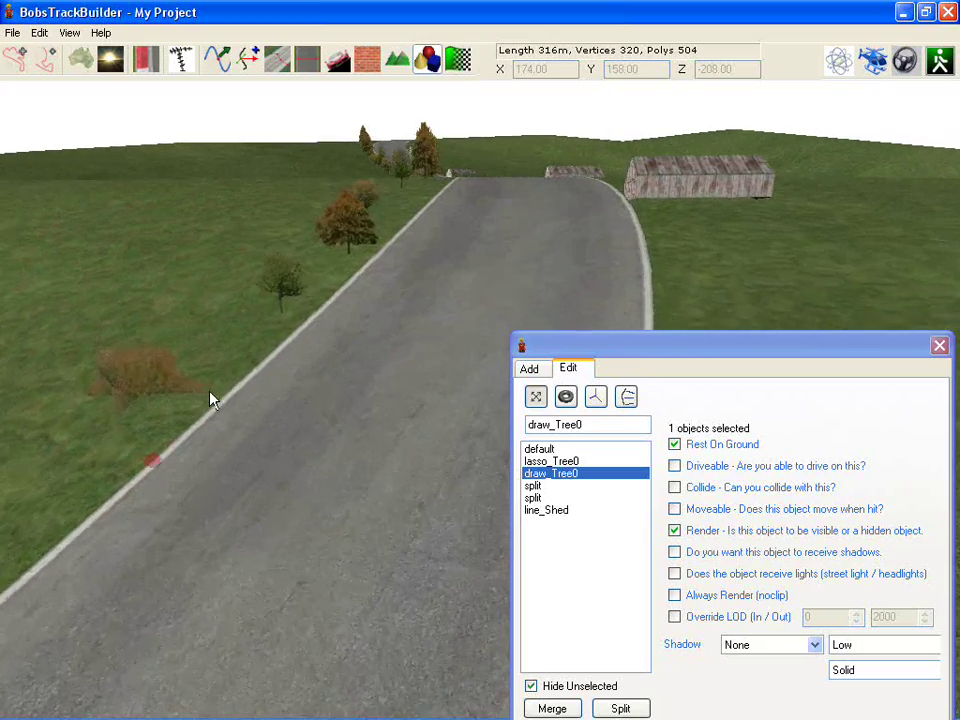
right_drag(210, 399, 130, 410)
right_drag(740, 187, 702, 262)
scroll(663, 223, down, 1)
key(Down)
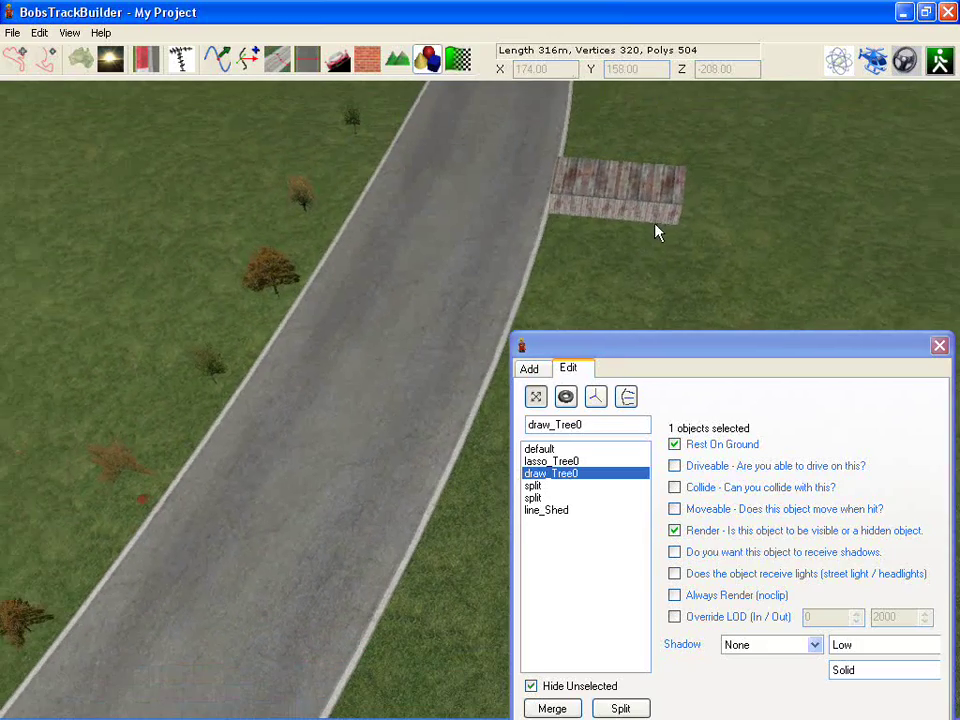
key(Down)
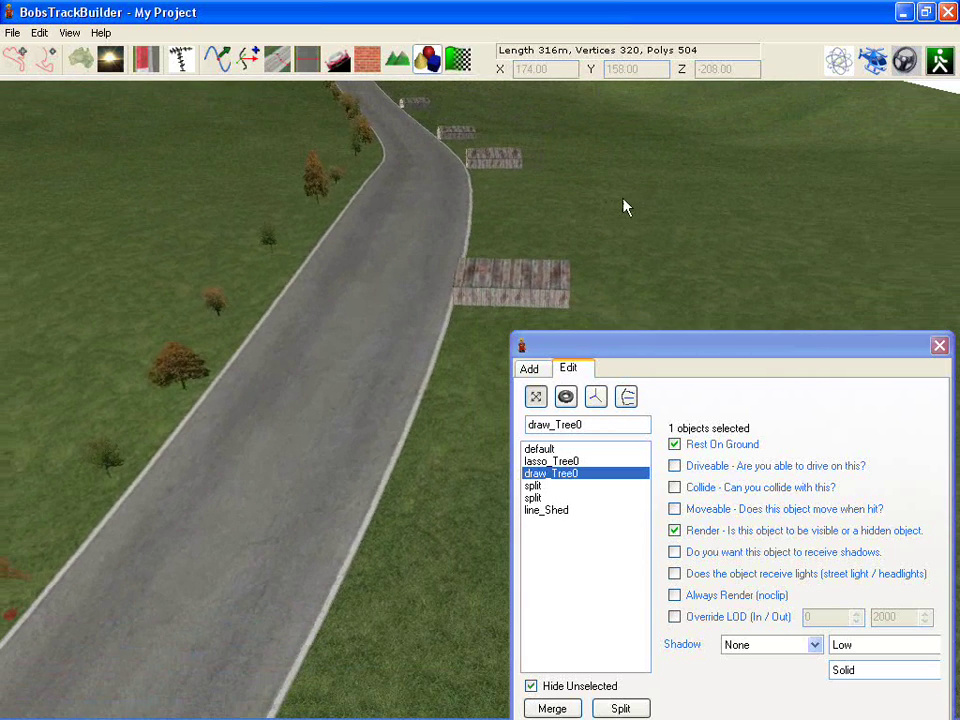